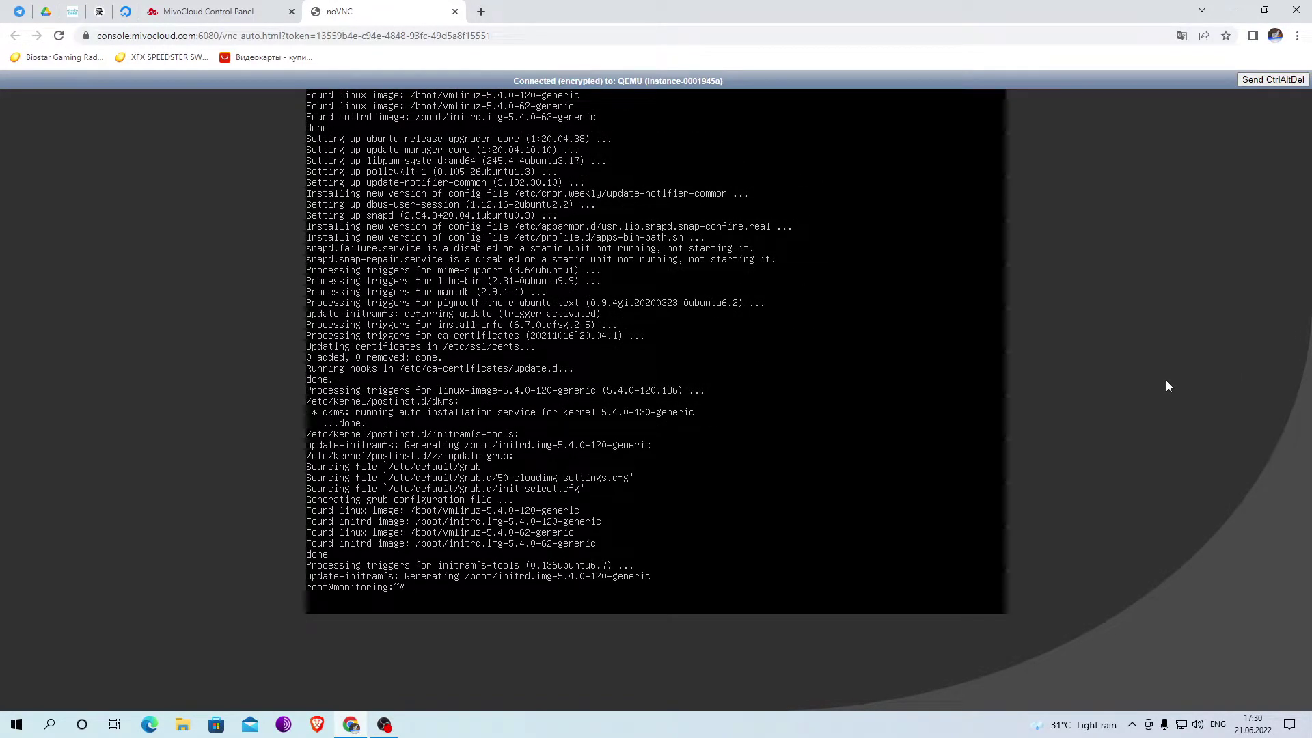
- Begin the wget command to download the Checkmk Raw 2.0.0p23 package from checkmk.com
{"action": "type", "text": "wget https://checkmk.com/support/2.0."}
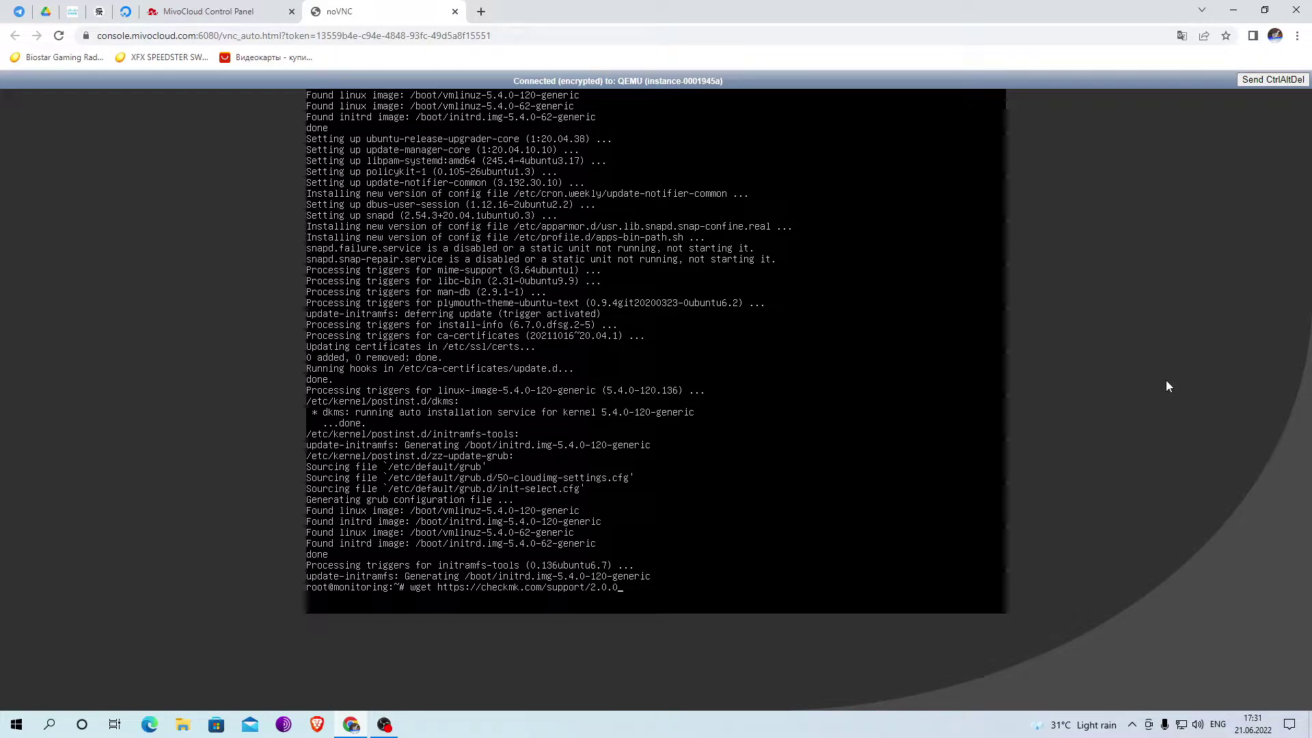
{"action": "type", "text": "0p23/check-mk-raw-2.0.0p23_0.focal"}
- Complete the URL and download check-mk-raw-2.0.0p23_0.focal_amd64.deb onto the server
{"action": "type", "text": "_amd64.deb"}
{"action": "key", "text": "Return"}
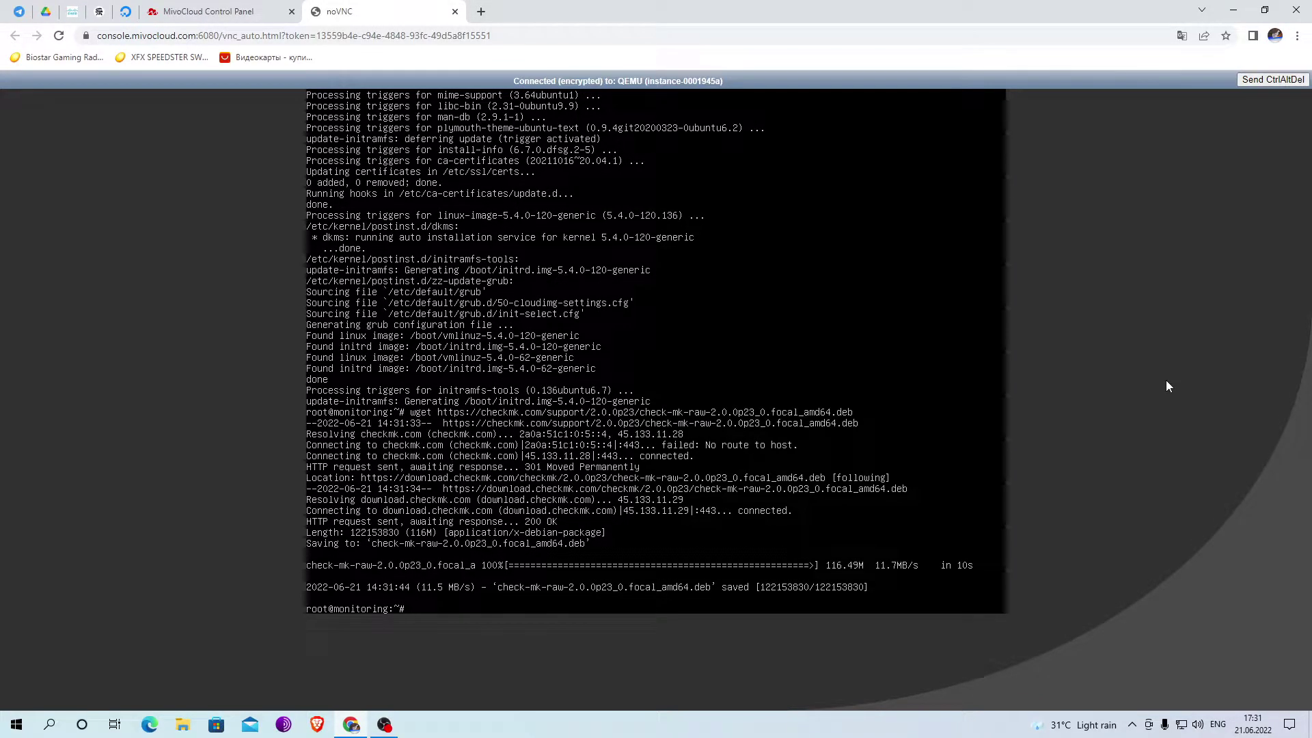
- Install ./check-mk-raw-2.0.0p23_0.focal_amd64.deb with apt install -y, correcting the mistyped file name
{"action": "type", "text": "apt install -y ./check-mk-raw-2.0.0p23_0.focal"}
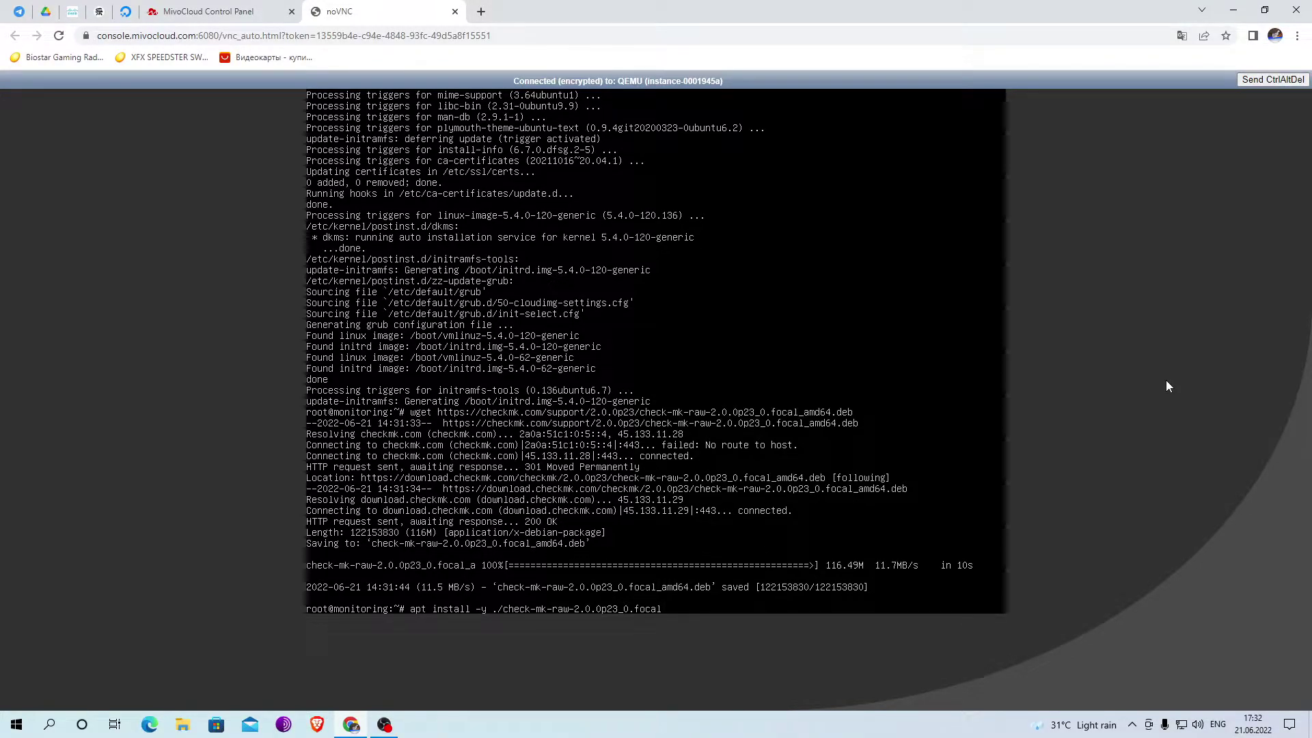
{"action": "type", "text": ".amd64.deb"}
{"action": "key", "text": "Return"}
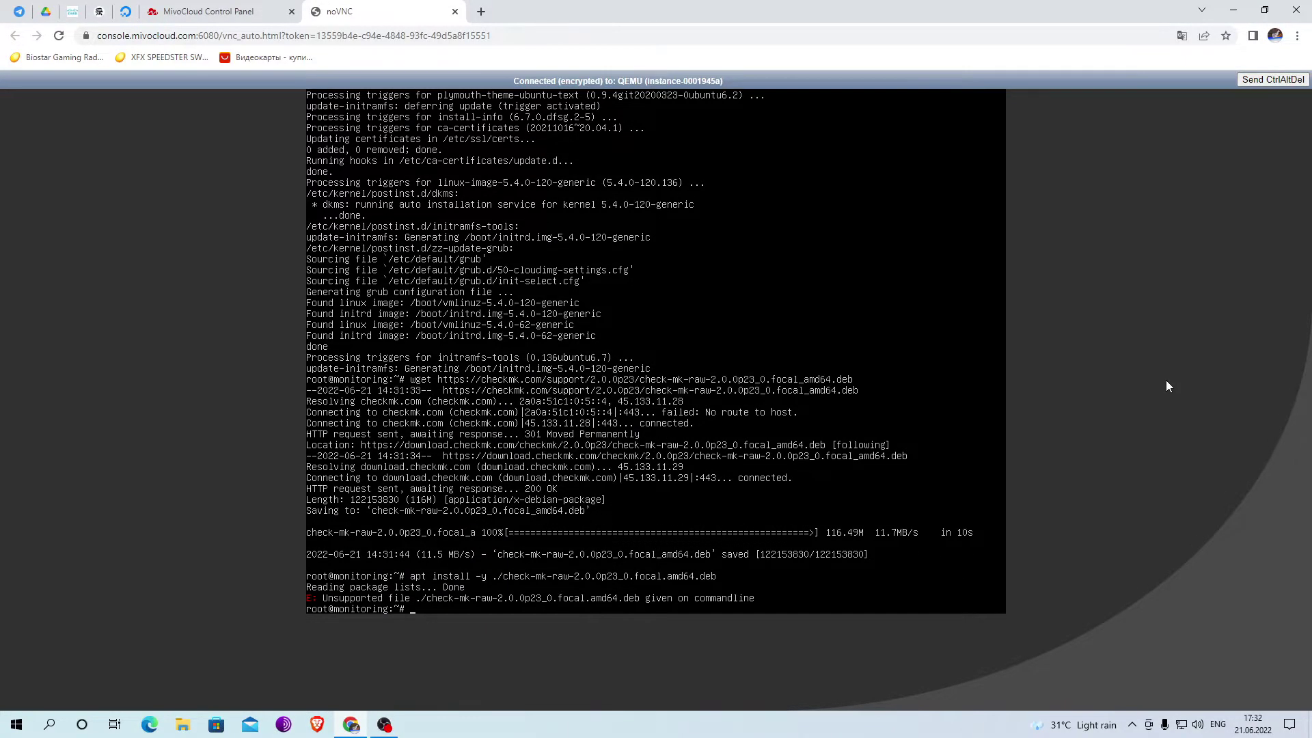
{"action": "key", "text": "Up"}
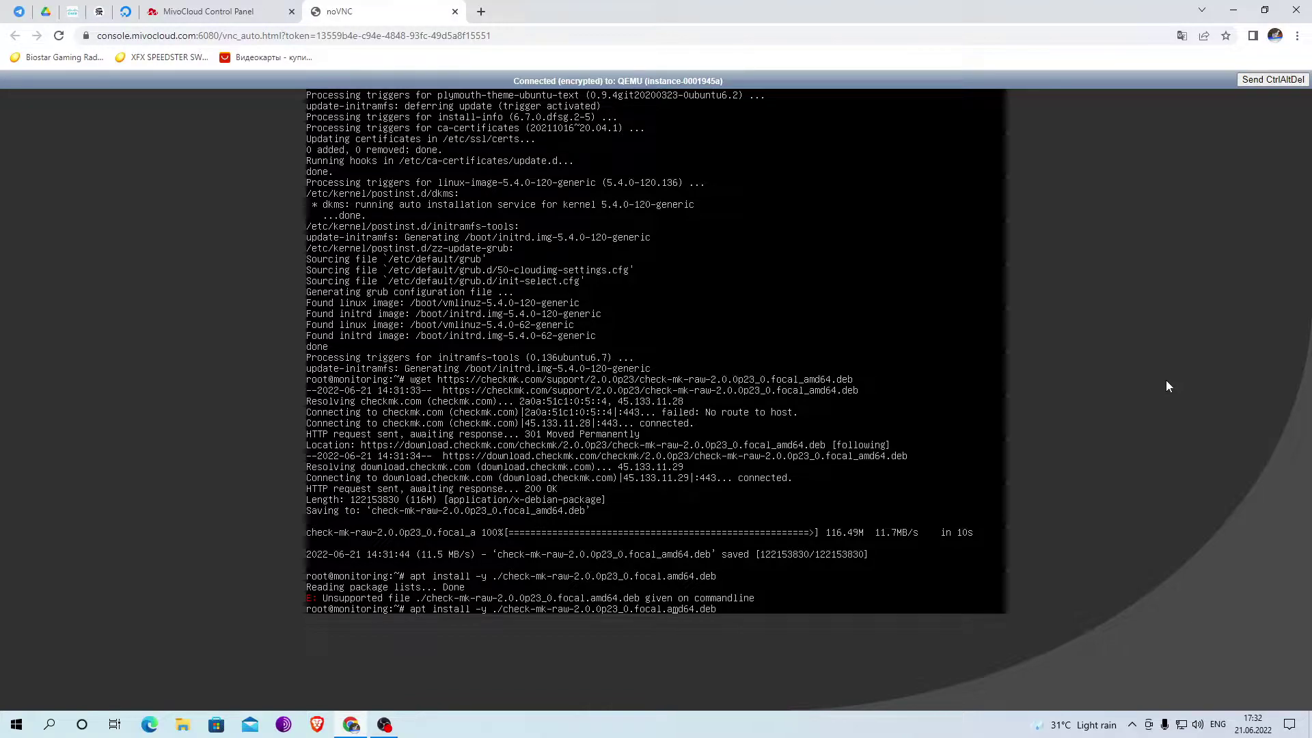
{"action": "key", "text": "Left"}
{"action": "key", "text": "Left"}
{"action": "key", "text": "Left"}
{"action": "key", "text": "Left"}
{"action": "key", "text": "Left"}
{"action": "key", "text": "Left"}
{"action": "key", "text": "Left"}
{"action": "key", "text": "Left"}
{"action": "key", "text": "Left"}
{"action": "key", "text": "Left"}
{"action": "key", "text": "Return"}
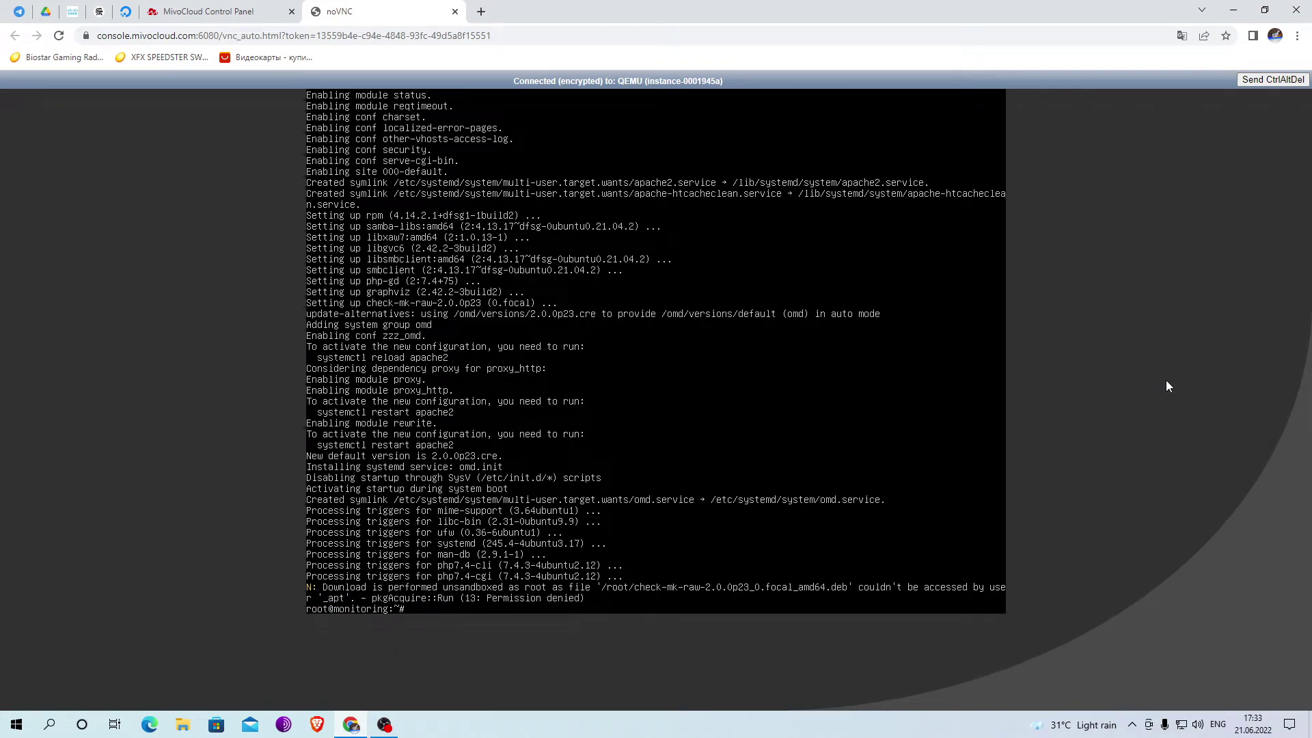
- Allow Apache through the firewall with ufw allow apache
{"action": "type", "text": "ufw a"}
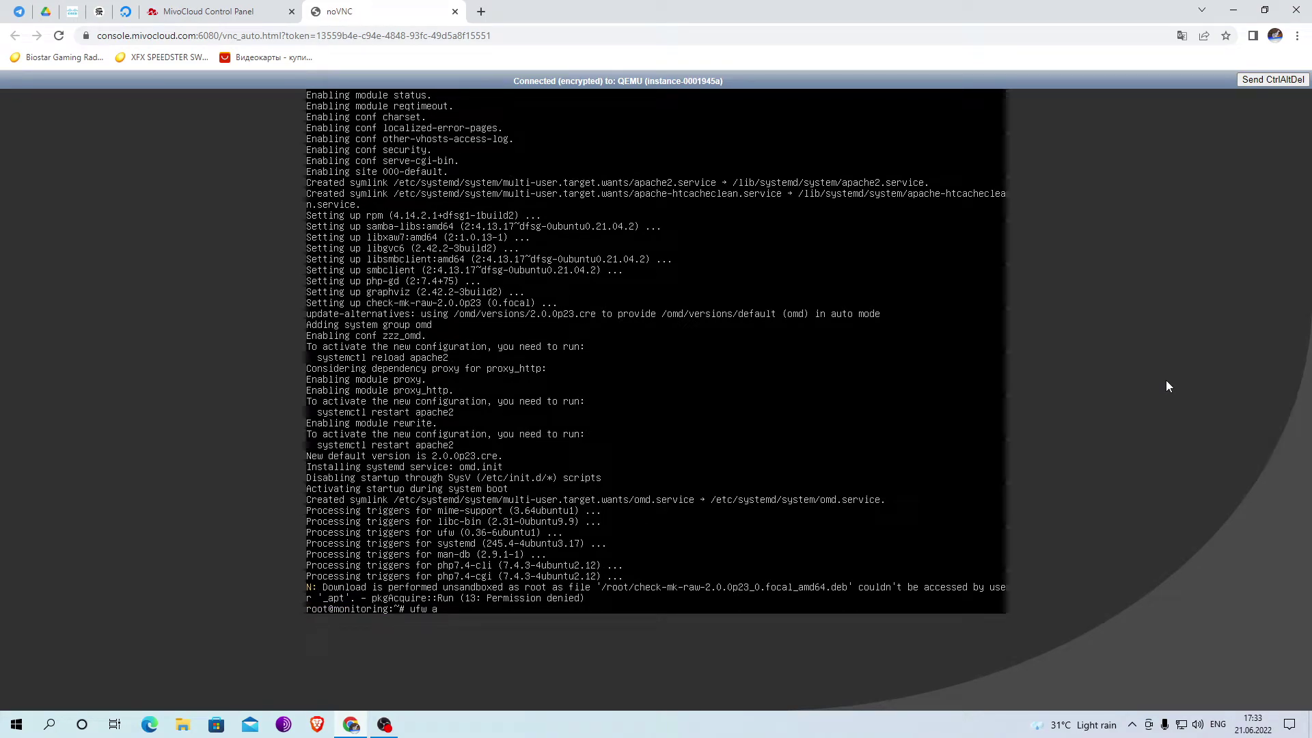
{"action": "type", "text": "llow"}
{"action": "key", "text": "Return"}
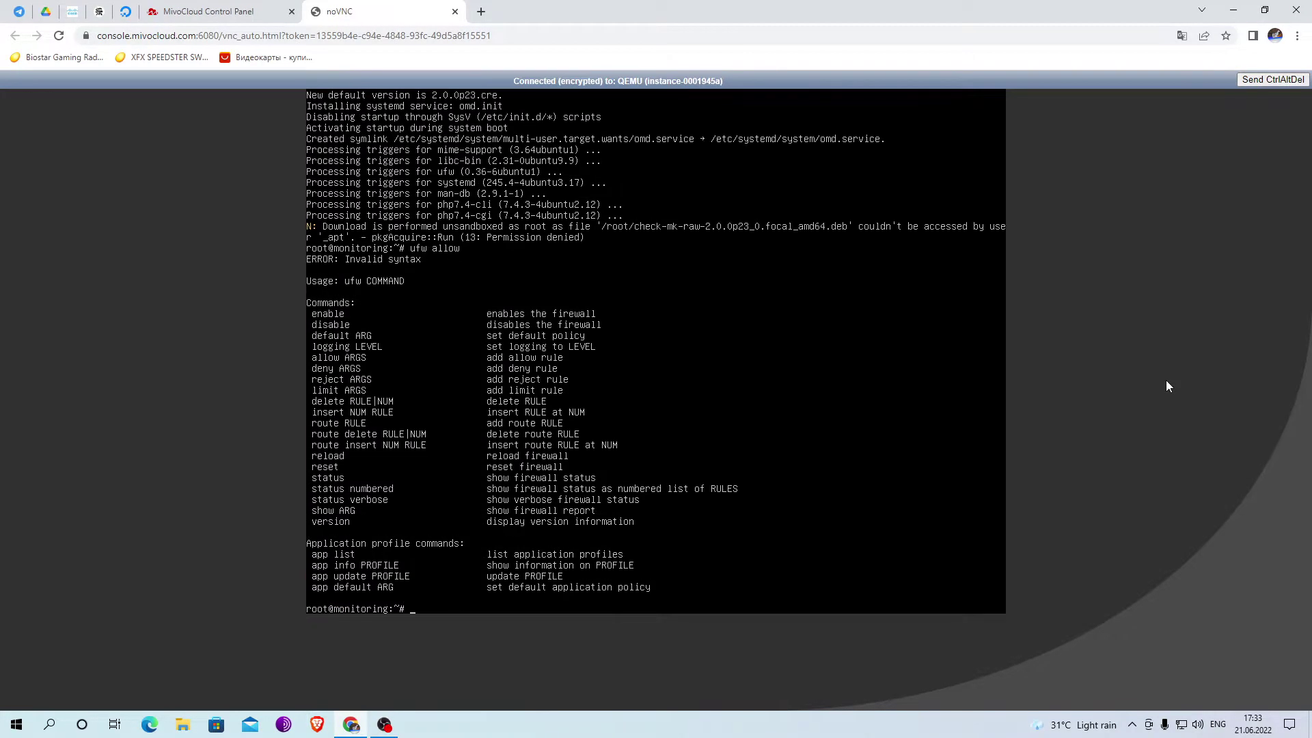
{"action": "key", "text": "Up"}
{"action": "type", "text": "a"}
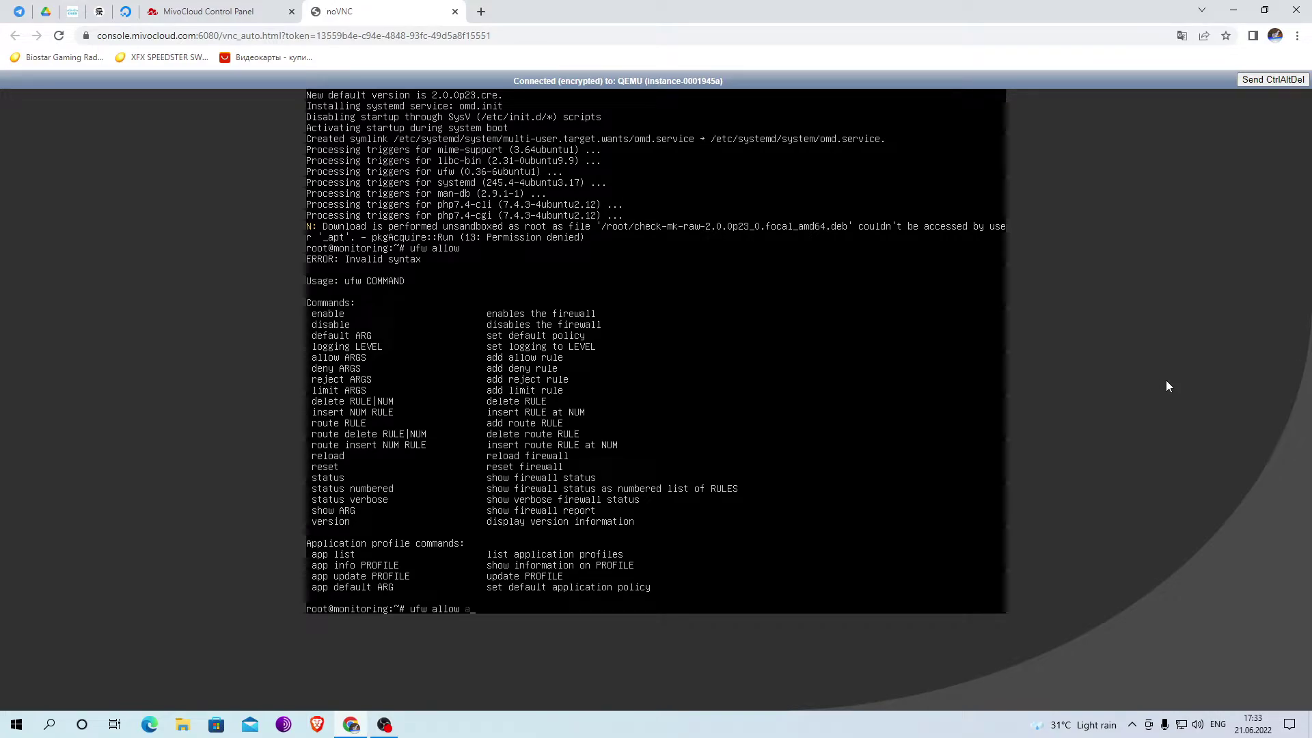
{"action": "type", "text": "pache"}
{"action": "key", "text": "Return"}
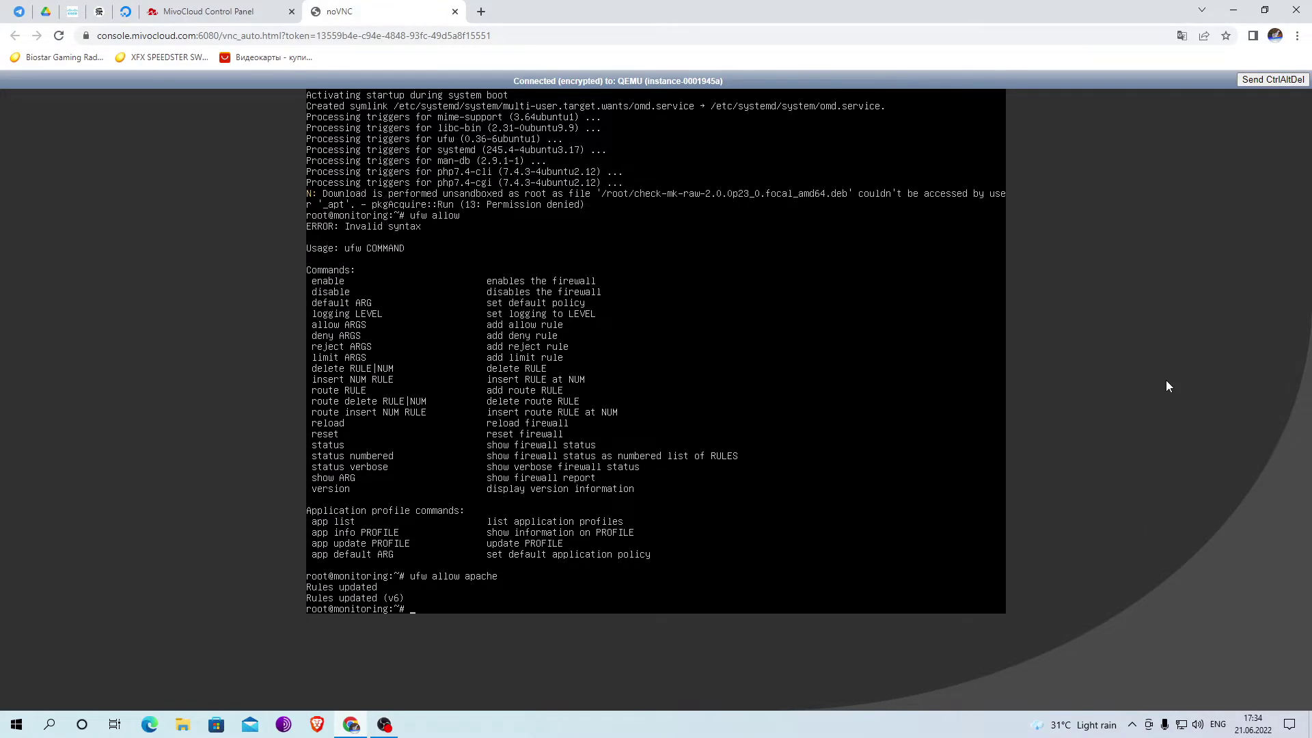
- Enable the ufw firewall and check its status listing Apache as allowed
{"action": "type", "text": "ufw "}
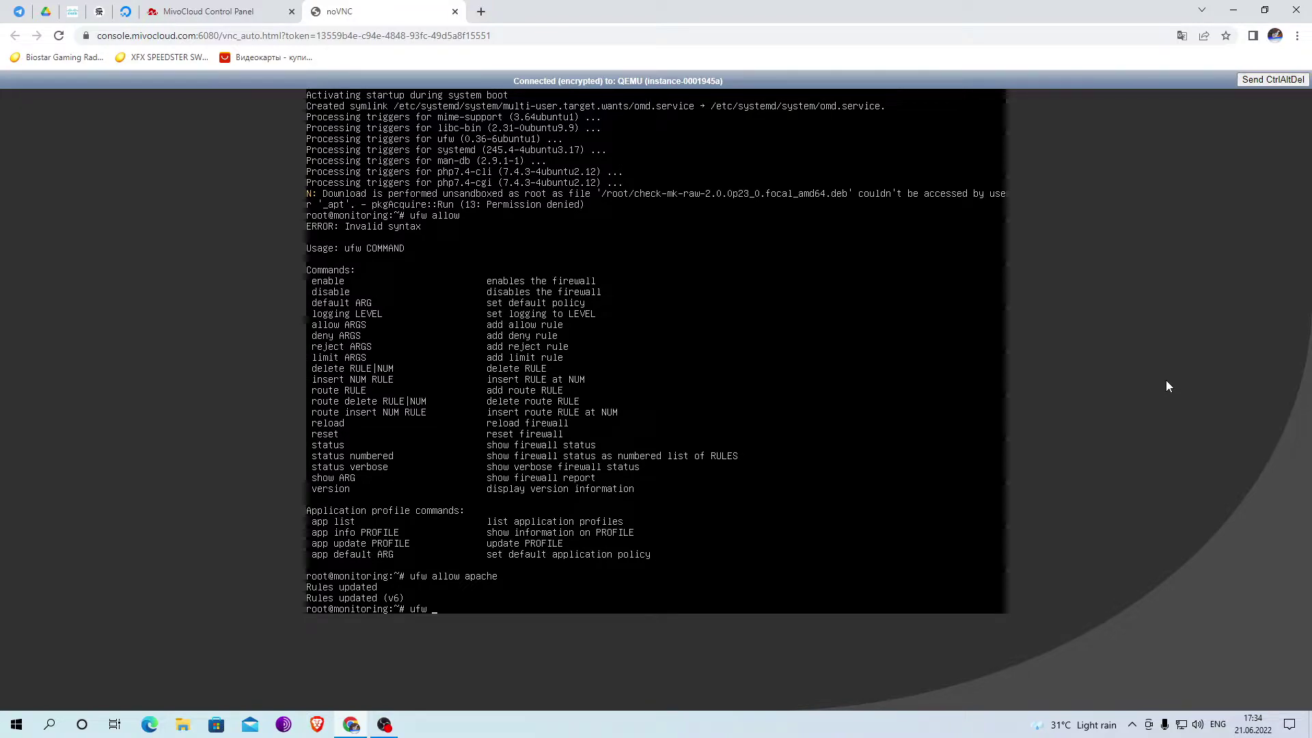
{"action": "type", "text": "enable"}
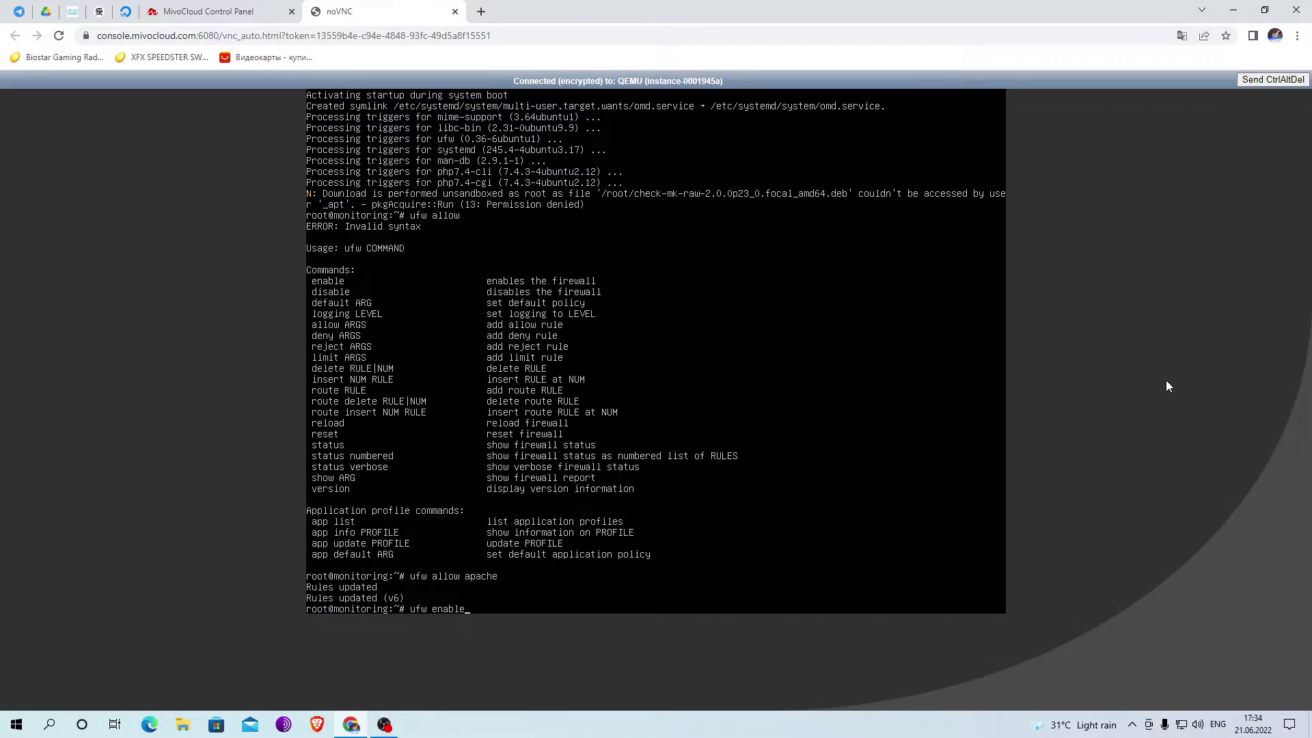
{"action": "key", "text": "Return"}
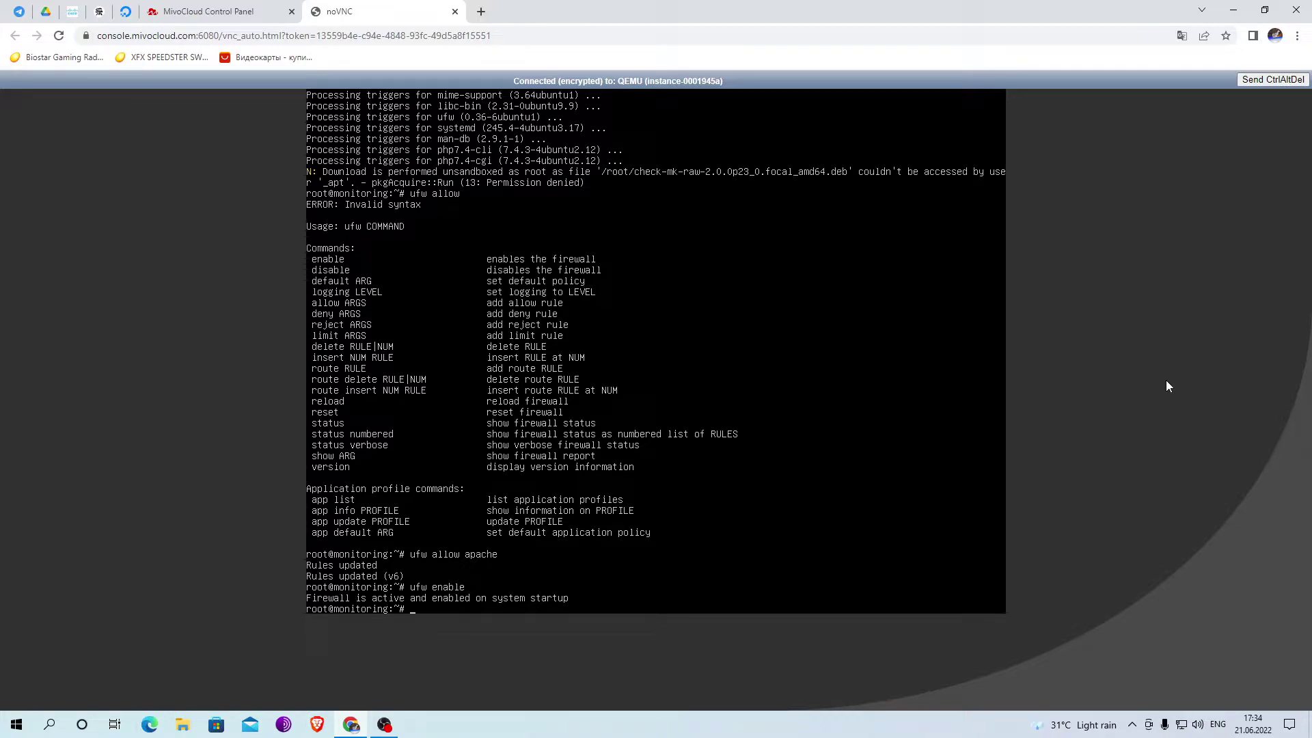
{"action": "type", "text": "ufw status"}
{"action": "key", "text": "Return"}
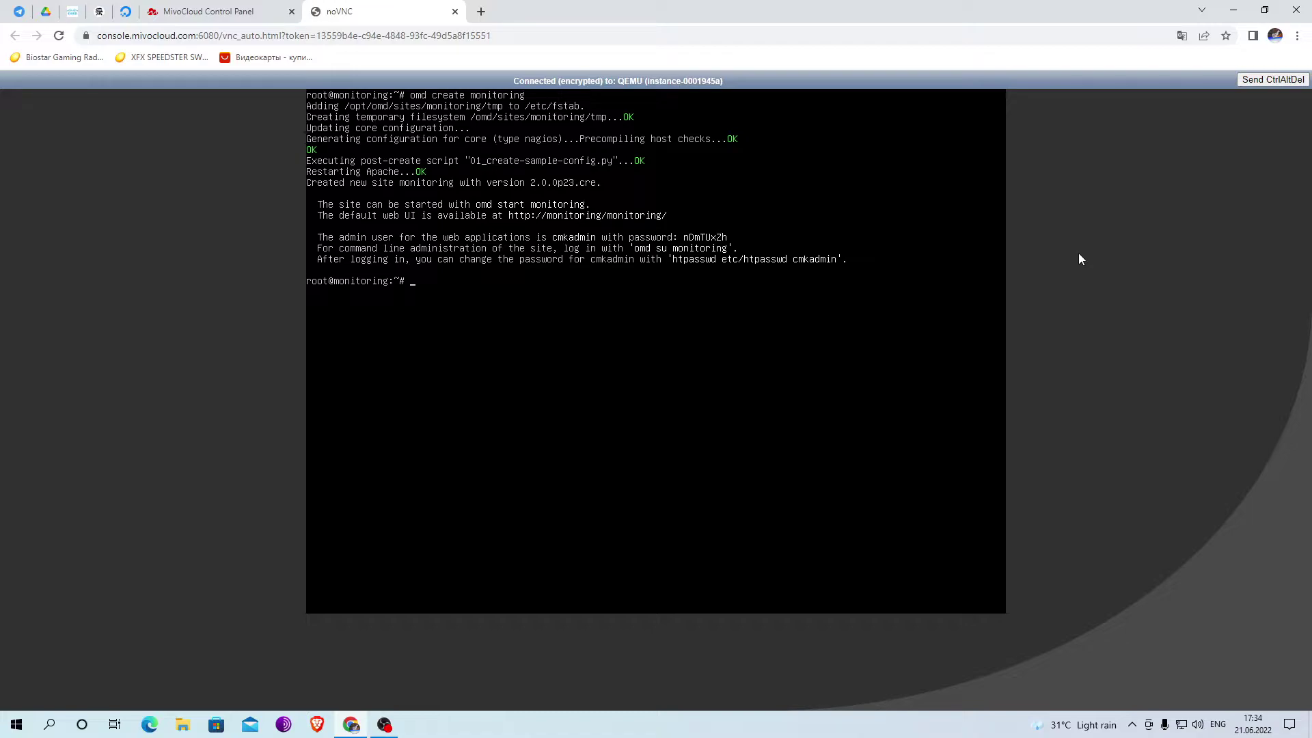
- Start the 'monitoring' site with omd start monitoring and return to the MivoCloud control panel
{"action": "type", "text": "omd start monitoring"}
{"action": "key", "text": "Return"}
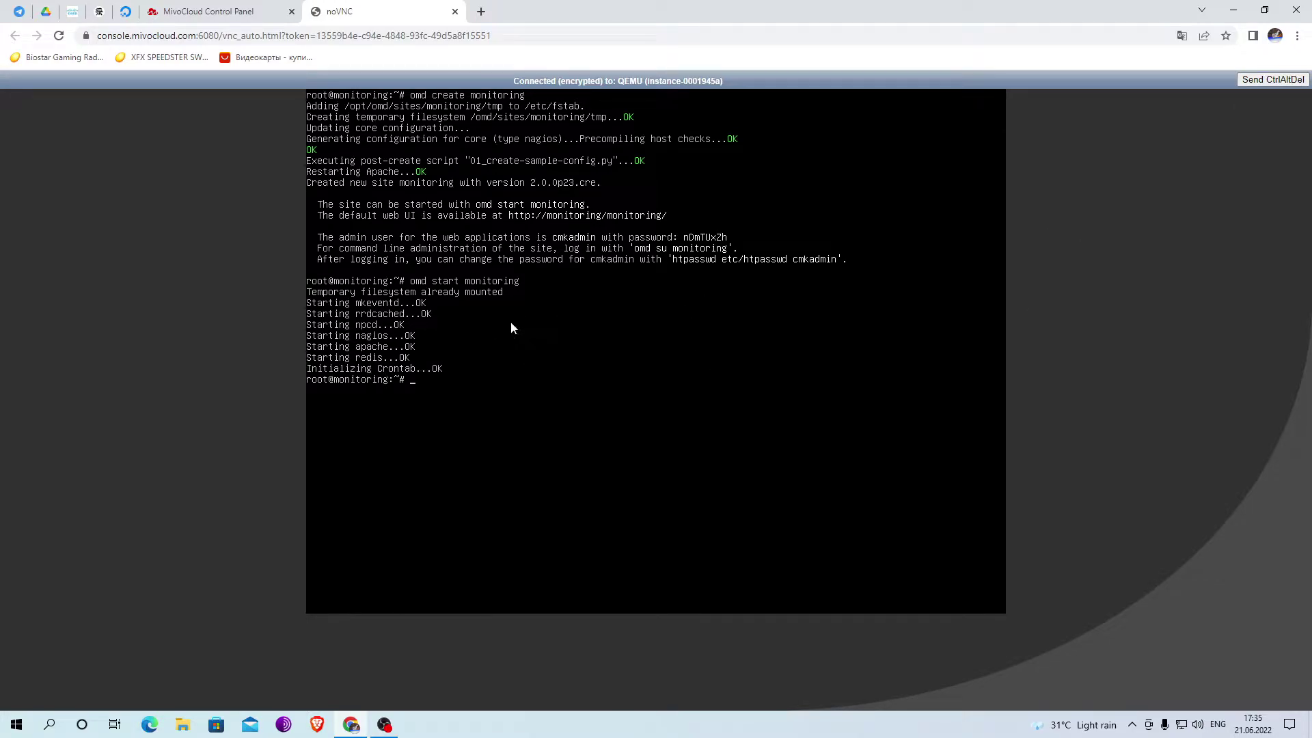
{"action": "left_click", "coordinate": [258, 2]}
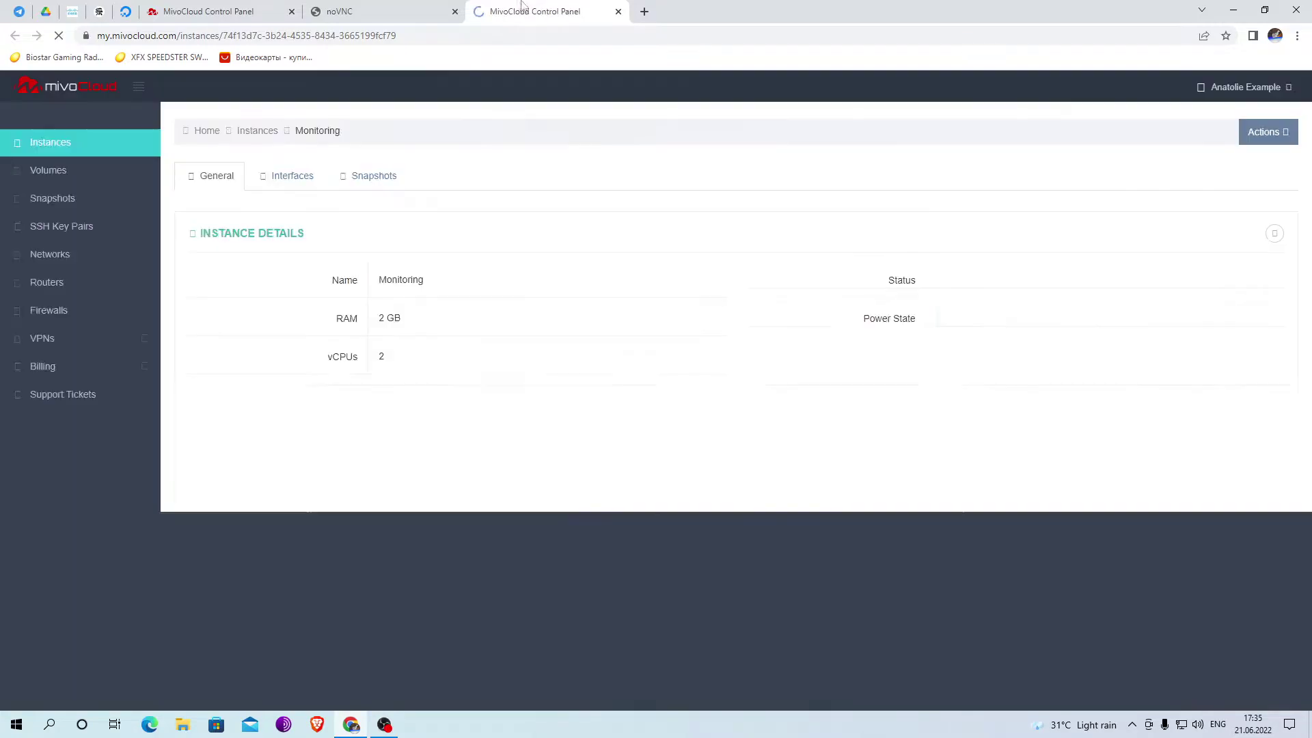
- Copy the Monitoring instance's IPv4 address and open 194.180.191.3/monitoring in the browser
{"action": "left_click", "coordinate": [320, 179]}
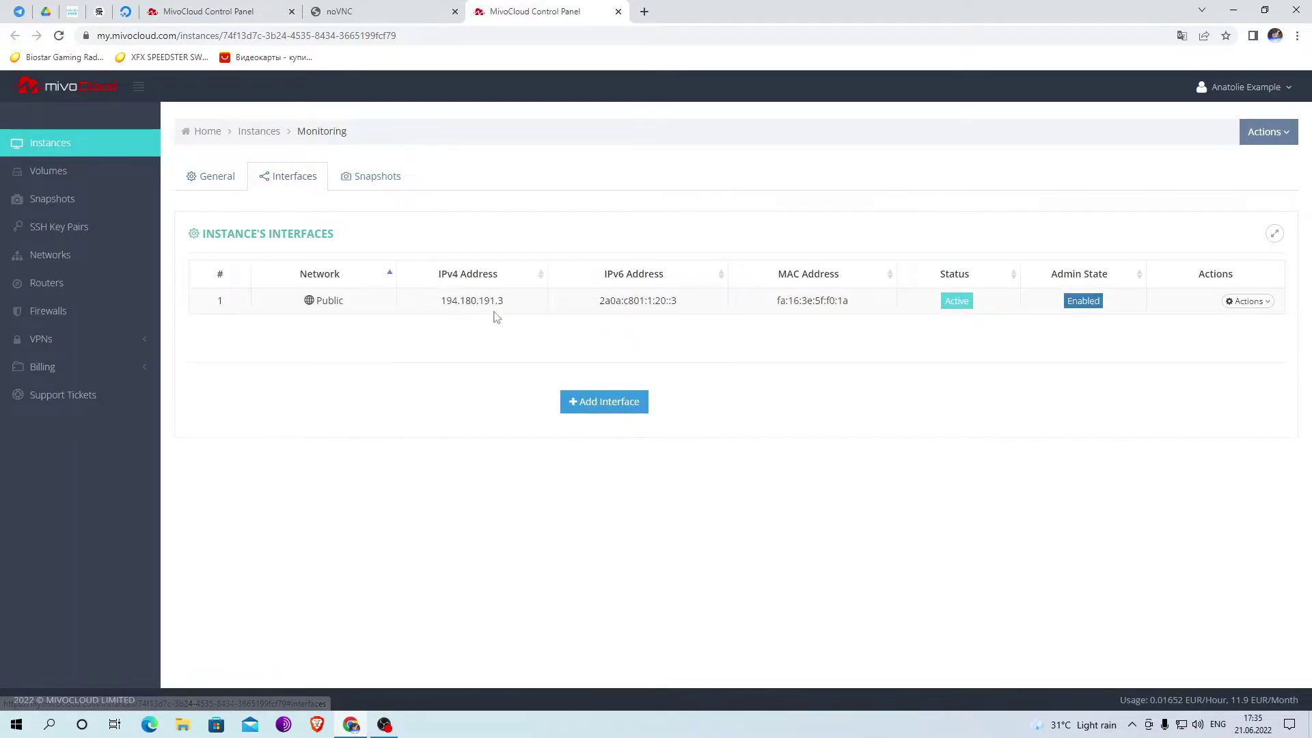
{"action": "left_click_drag", "start_coordinate": [511, 301], "coordinate": [443, 301]}
{"action": "key", "text": "ctrl+c"}
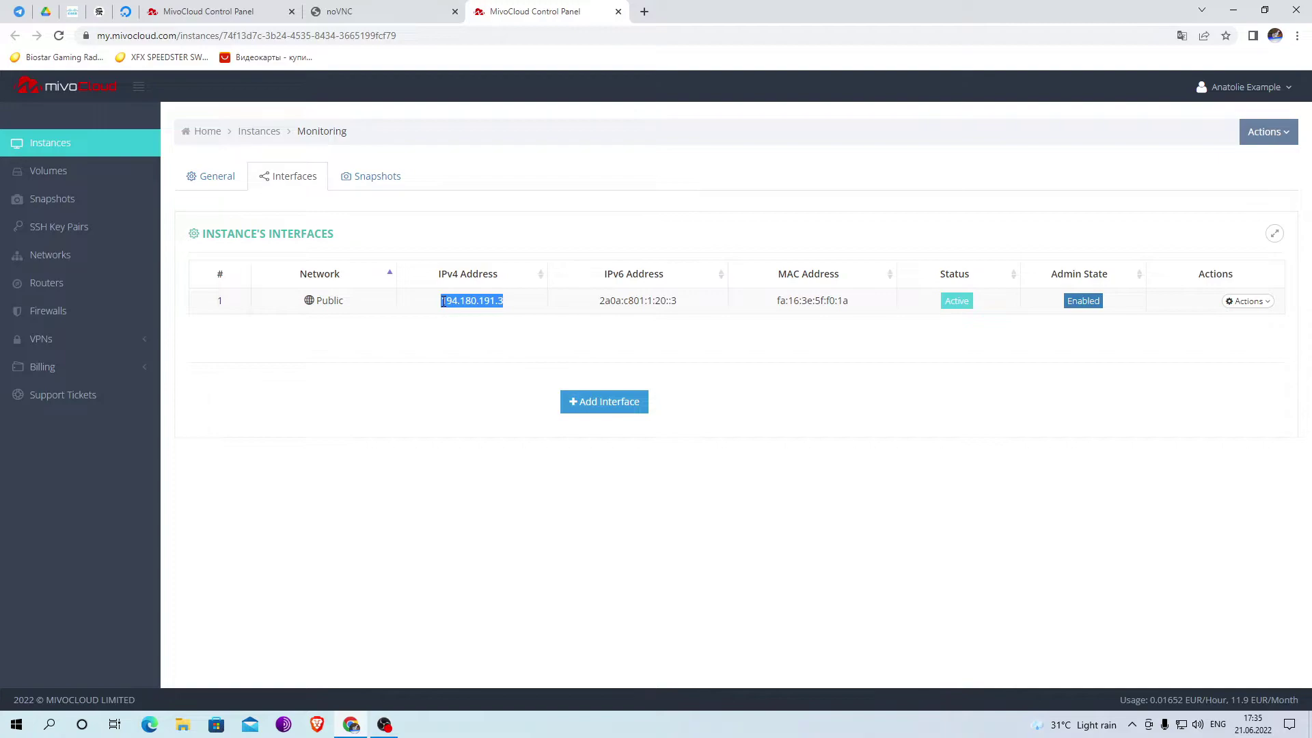
{"action": "left_click", "coordinate": [483, 42]}
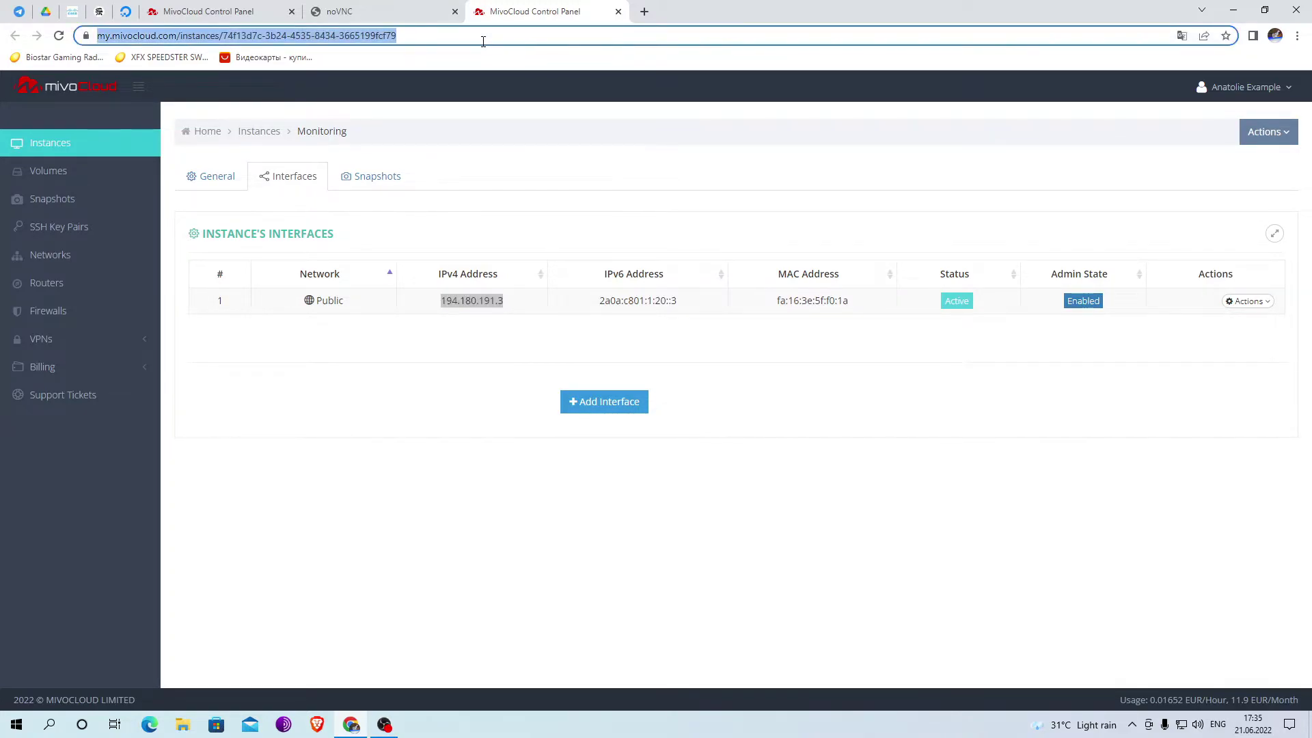
{"action": "key", "text": "ctrl+v"}
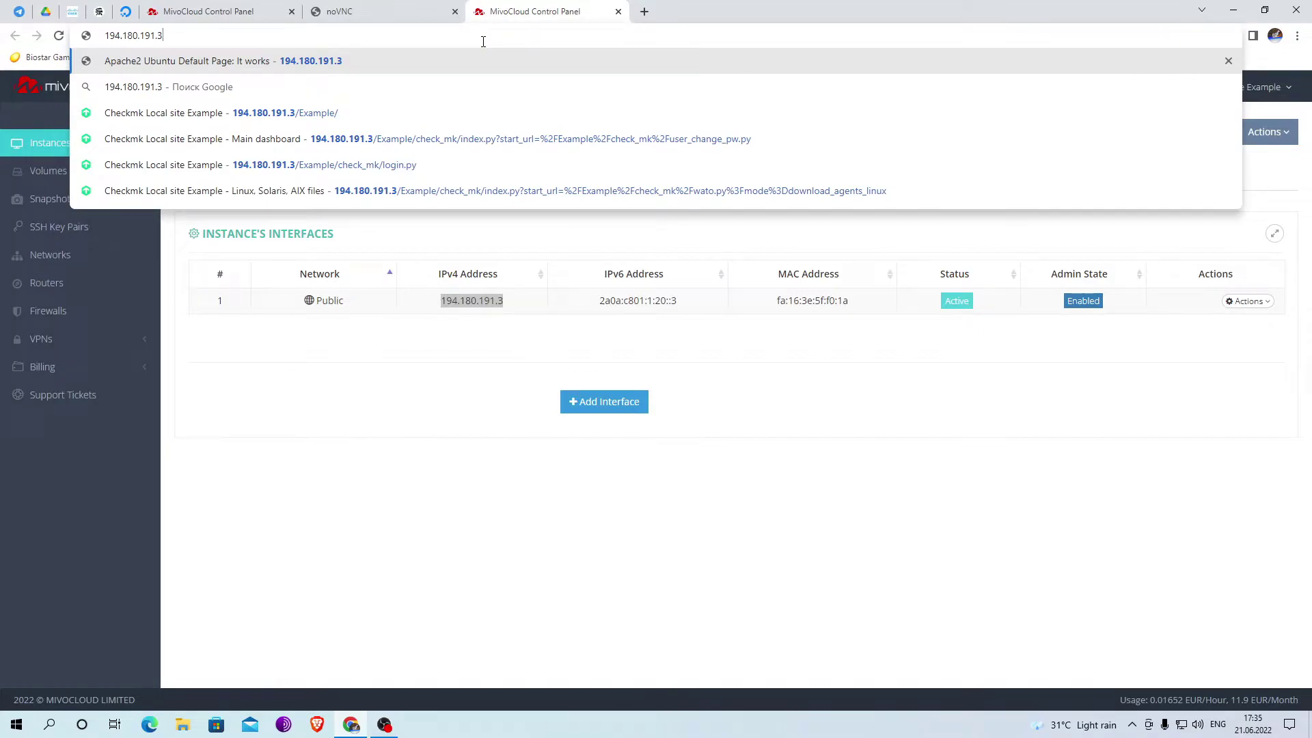
{"action": "type", "text": "/mon"}
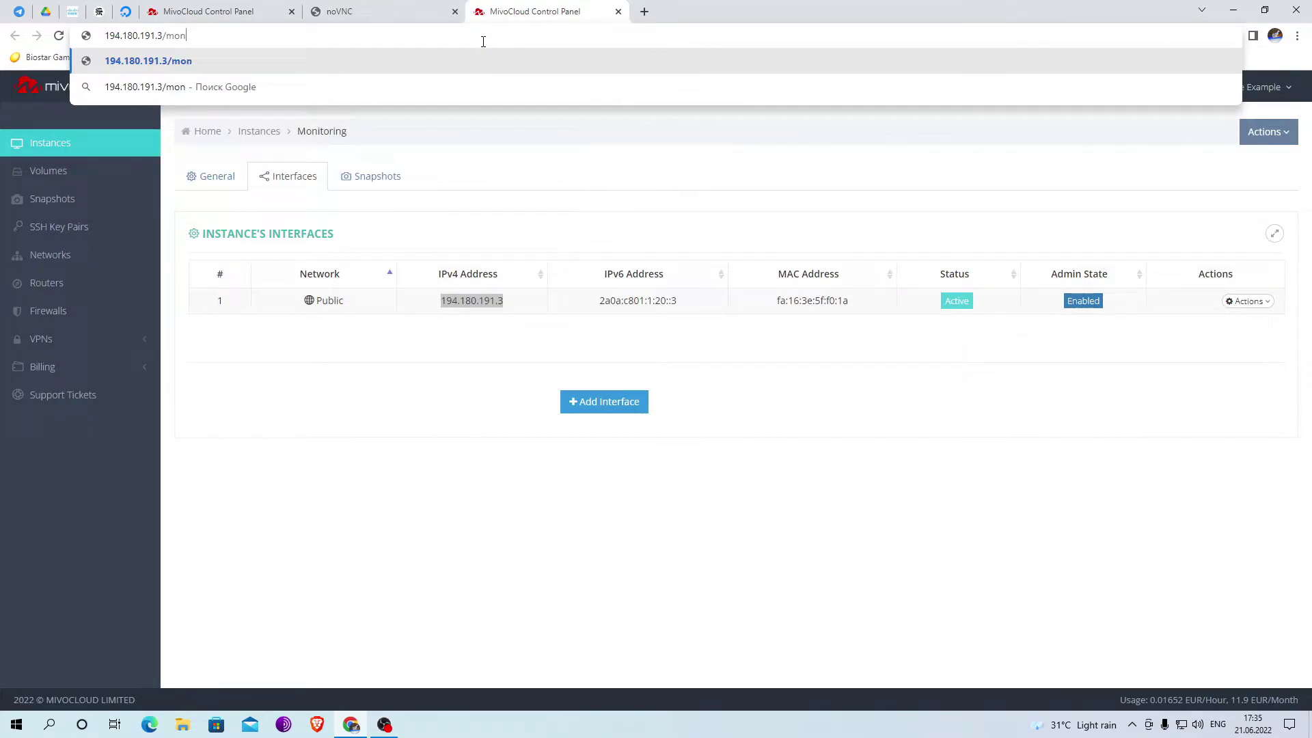
{"action": "type", "text": "itoring"}
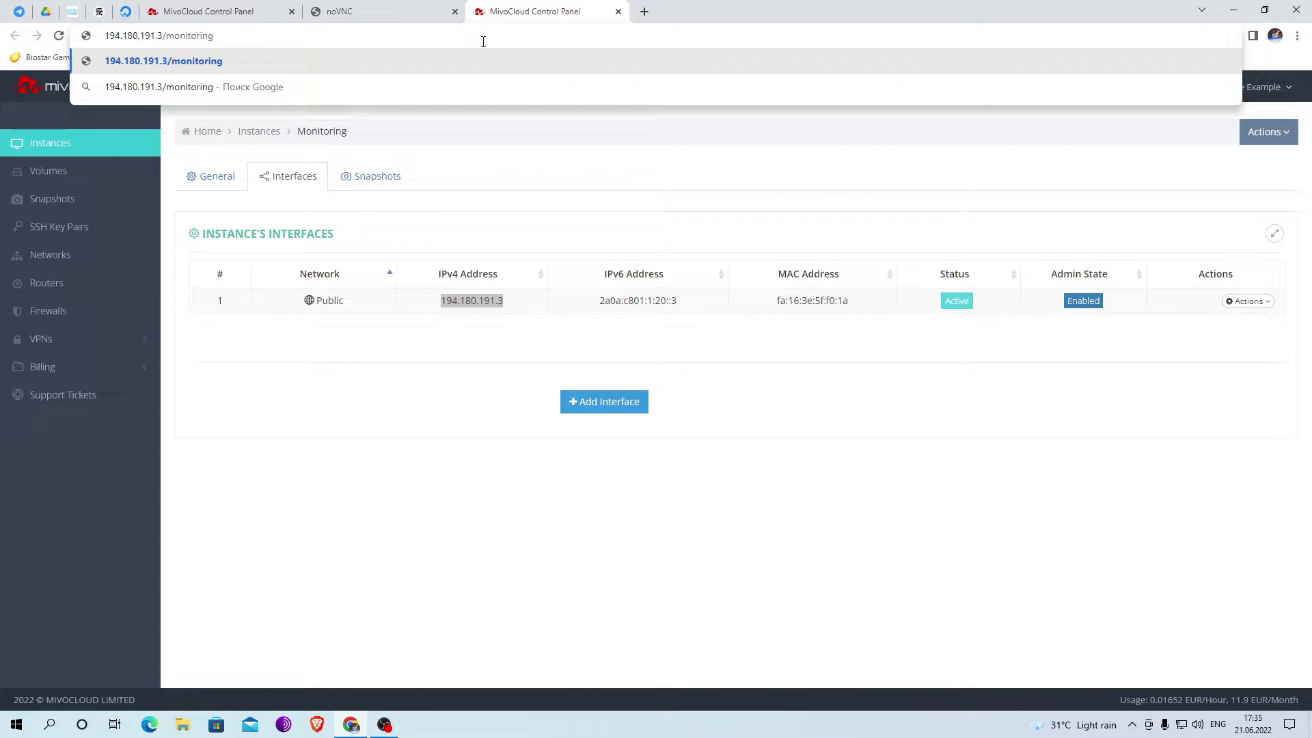
{"action": "key", "text": "Return"}
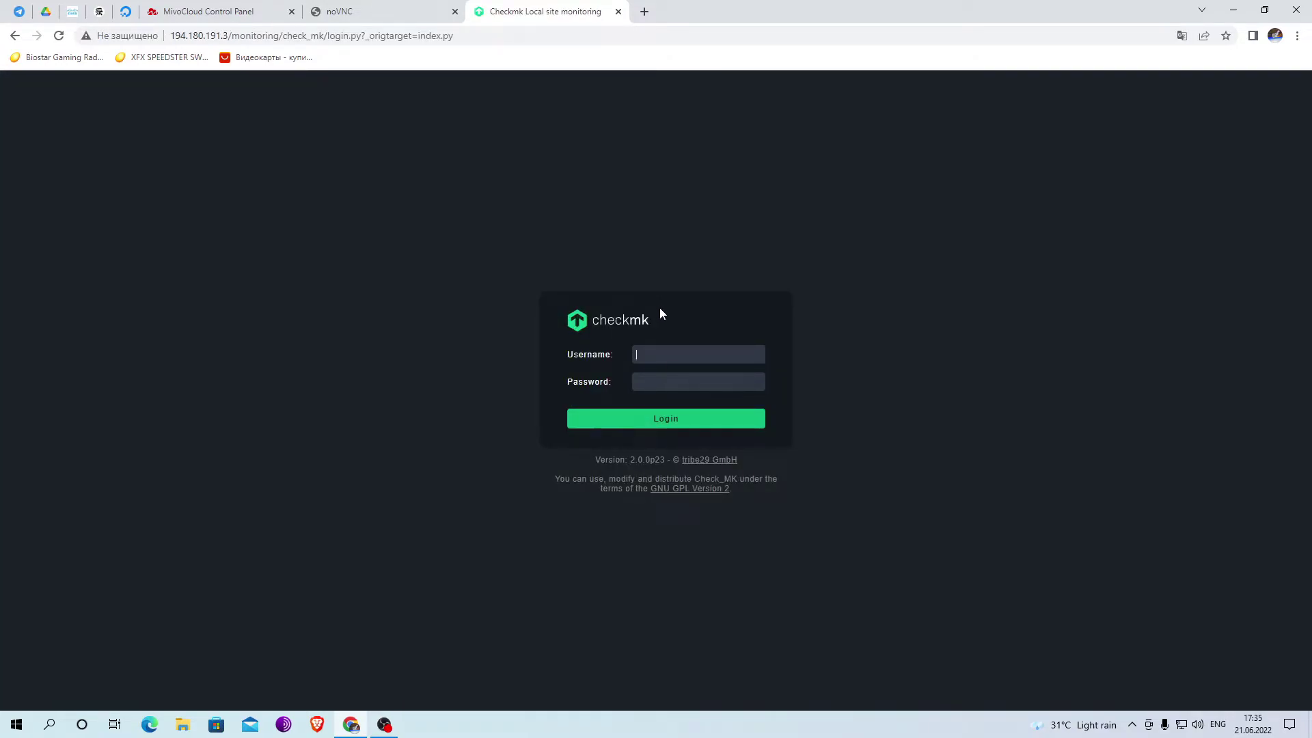
- Log in to the monitoring site as cmkadmin using the autofilled credentials
{"action": "left_click", "coordinate": [382, 11]}
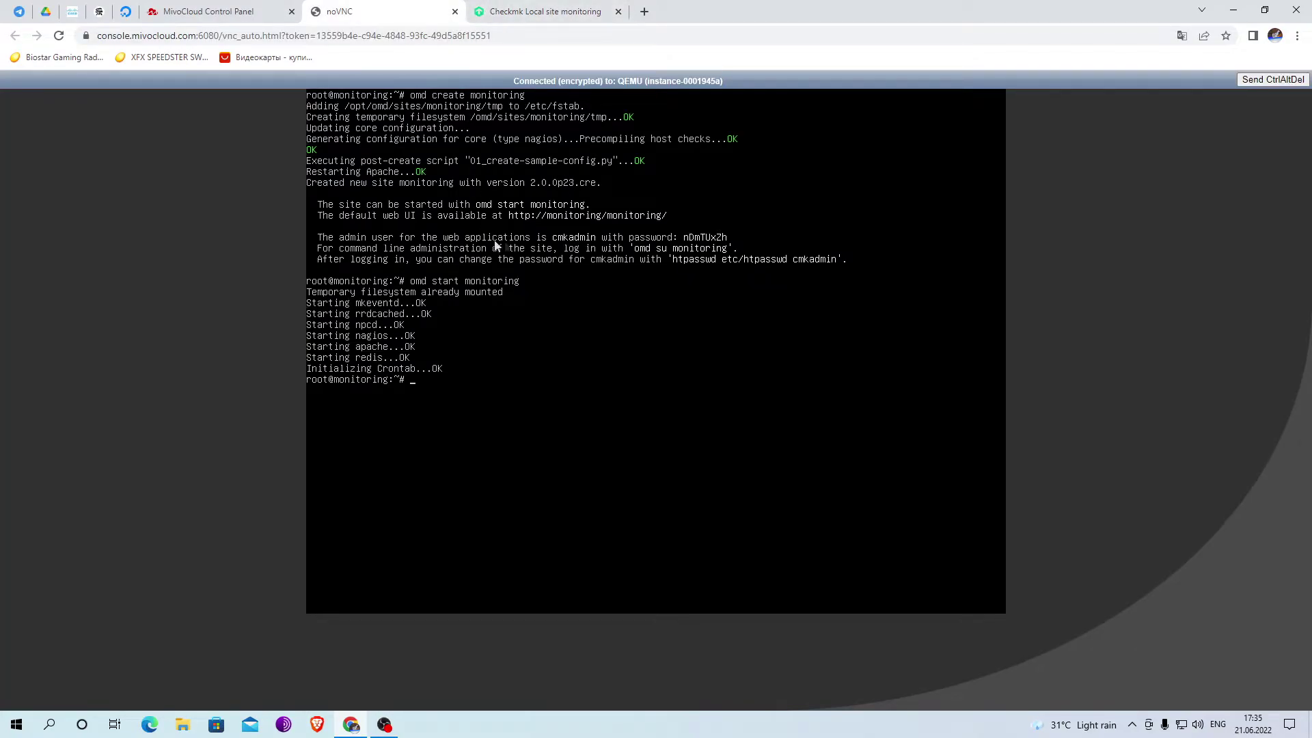
{"action": "left_click", "coordinate": [554, 10]}
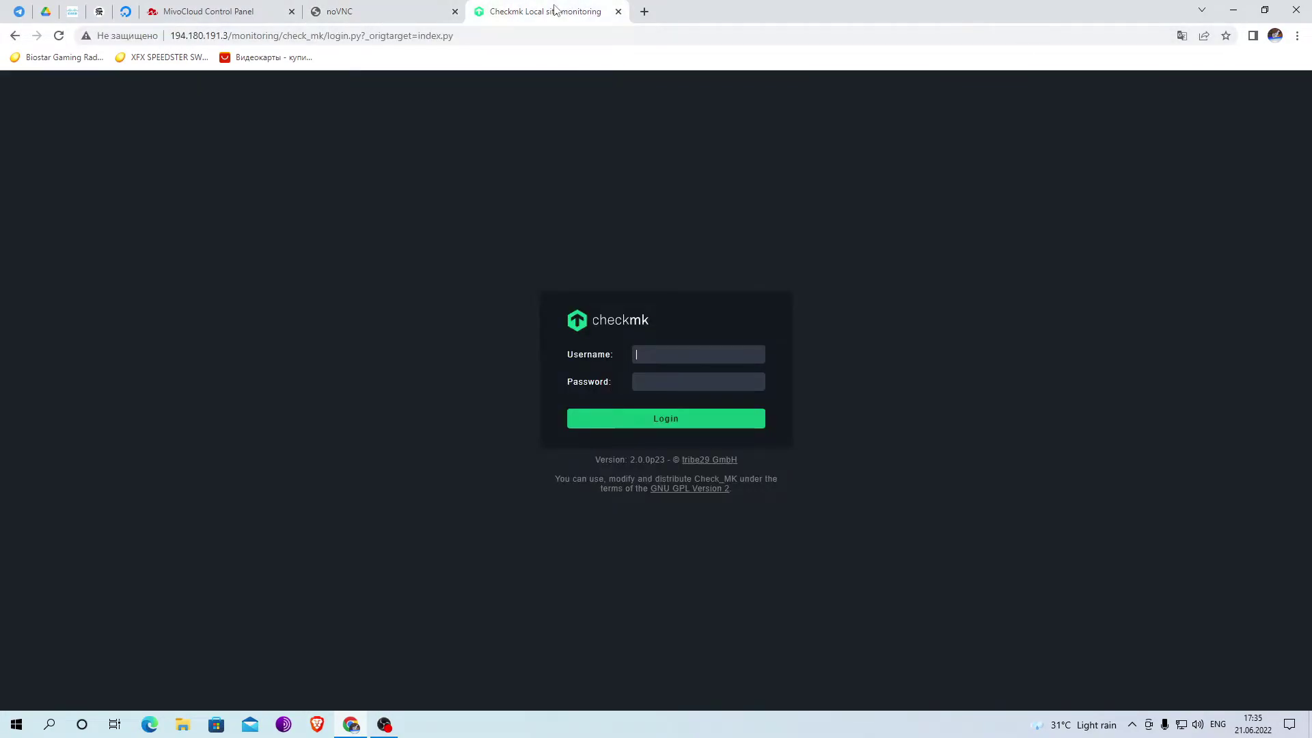
{"action": "type", "text": "cmk"}
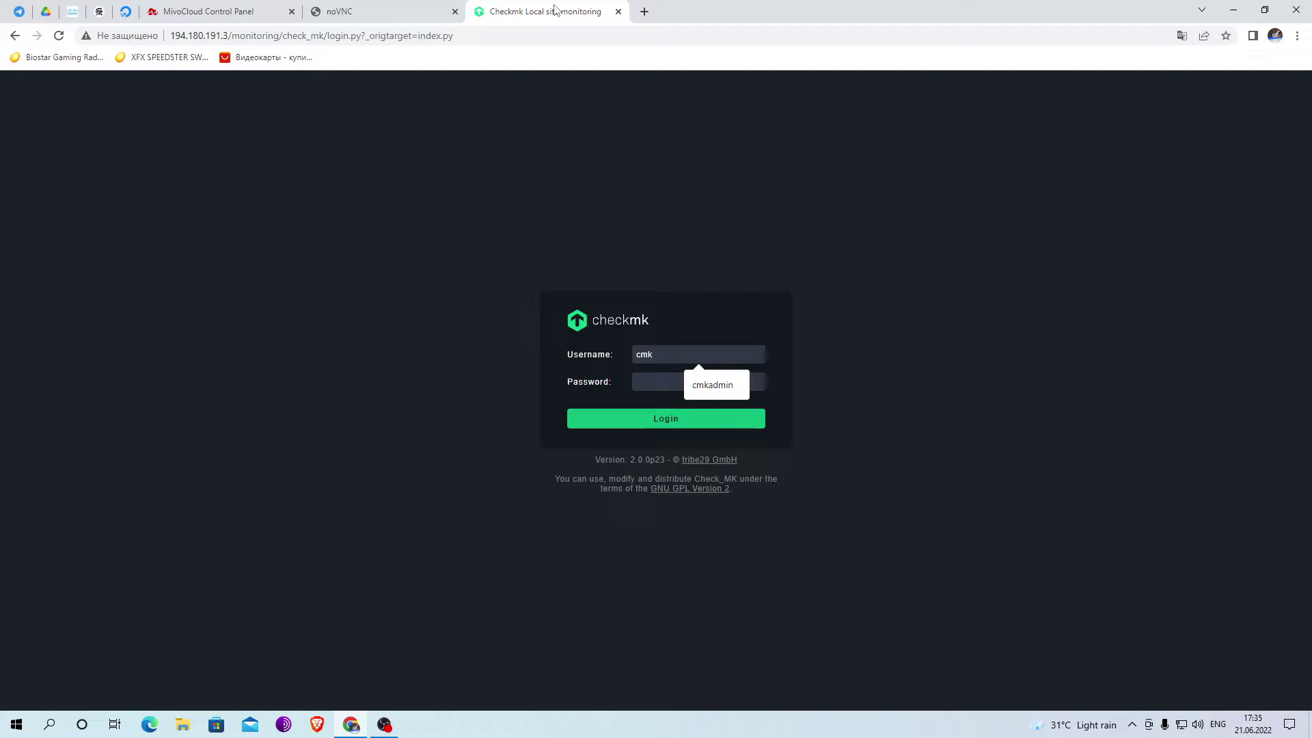
{"action": "key", "text": "Down"}
{"action": "key", "text": "Return"}
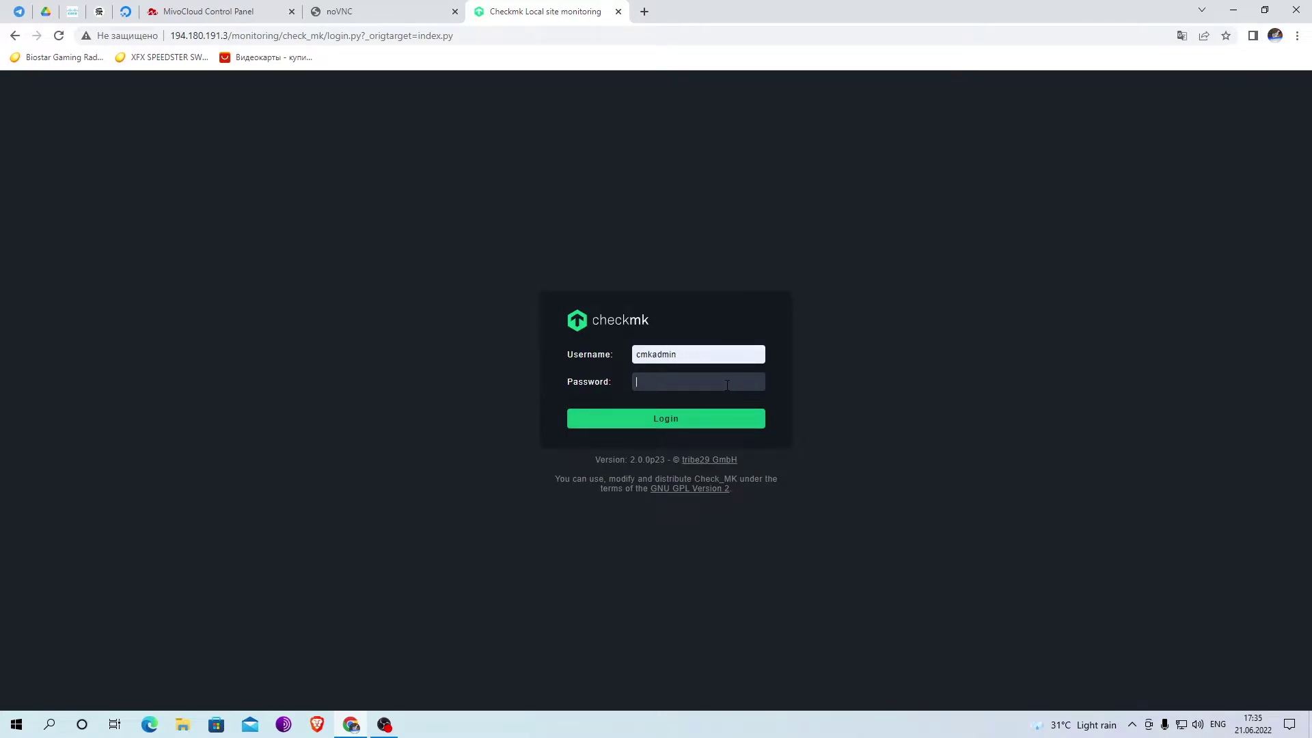
{"action": "key", "text": "Return"}
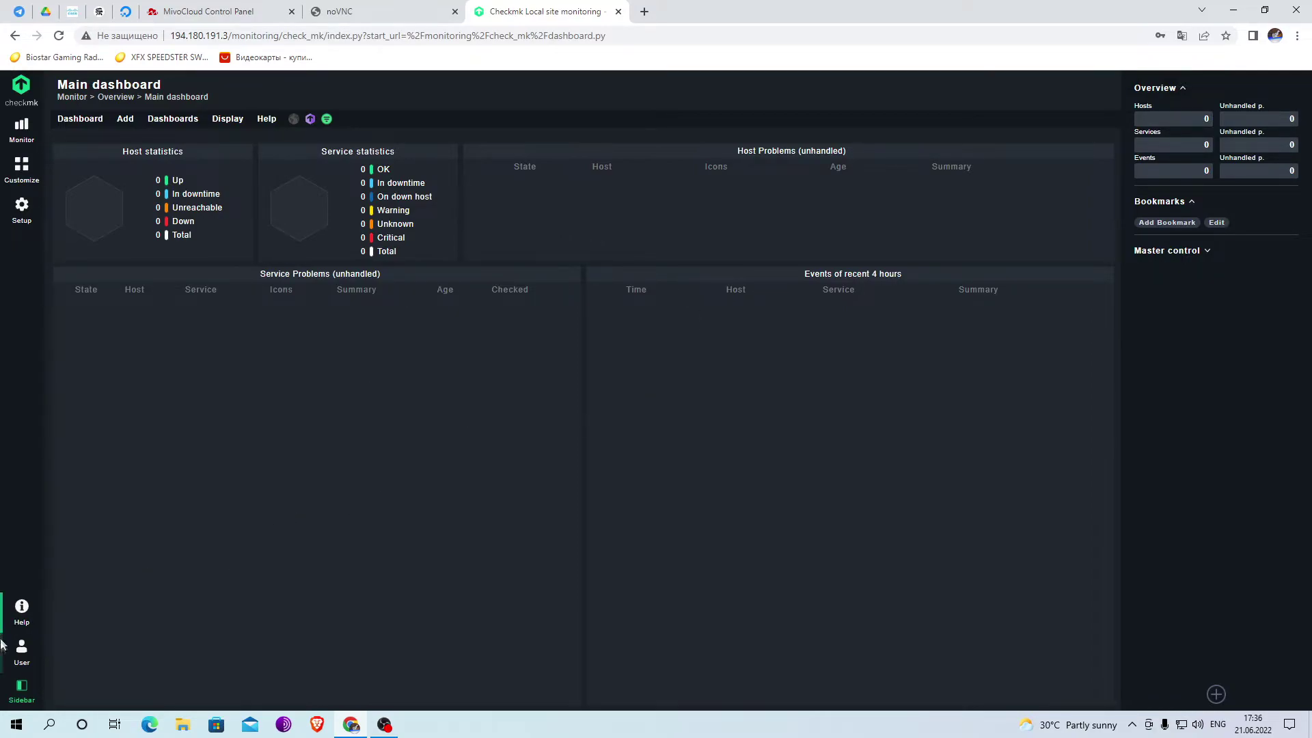
- Change the cmkadmin password, entering the console-generated one as current, then save
{"action": "left_click", "coordinate": [20, 656]}
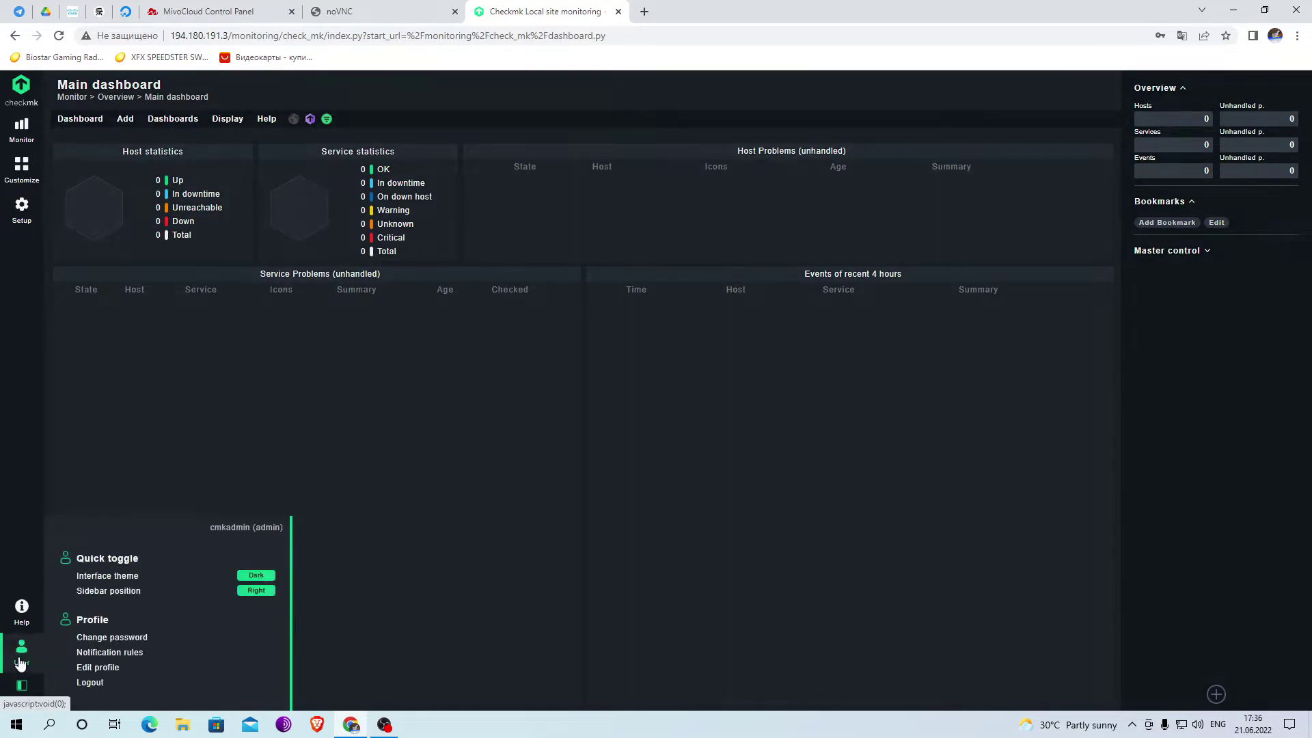
{"action": "left_click", "coordinate": [97, 637]}
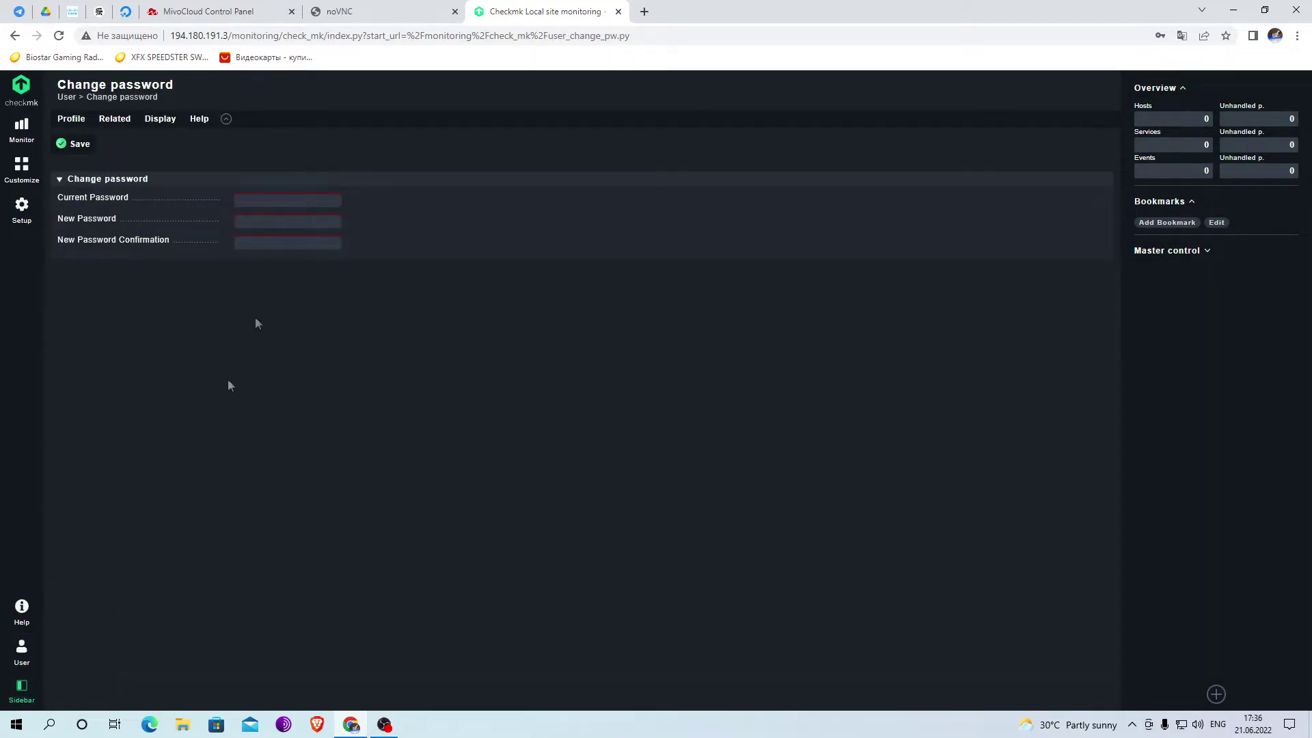
{"action": "left_click", "coordinate": [329, 200]}
{"action": "left_click", "coordinate": [389, 11]}
{"action": "left_click", "coordinate": [520, 7]}
{"action": "key", "text": "ctrl+shift+Tab"}
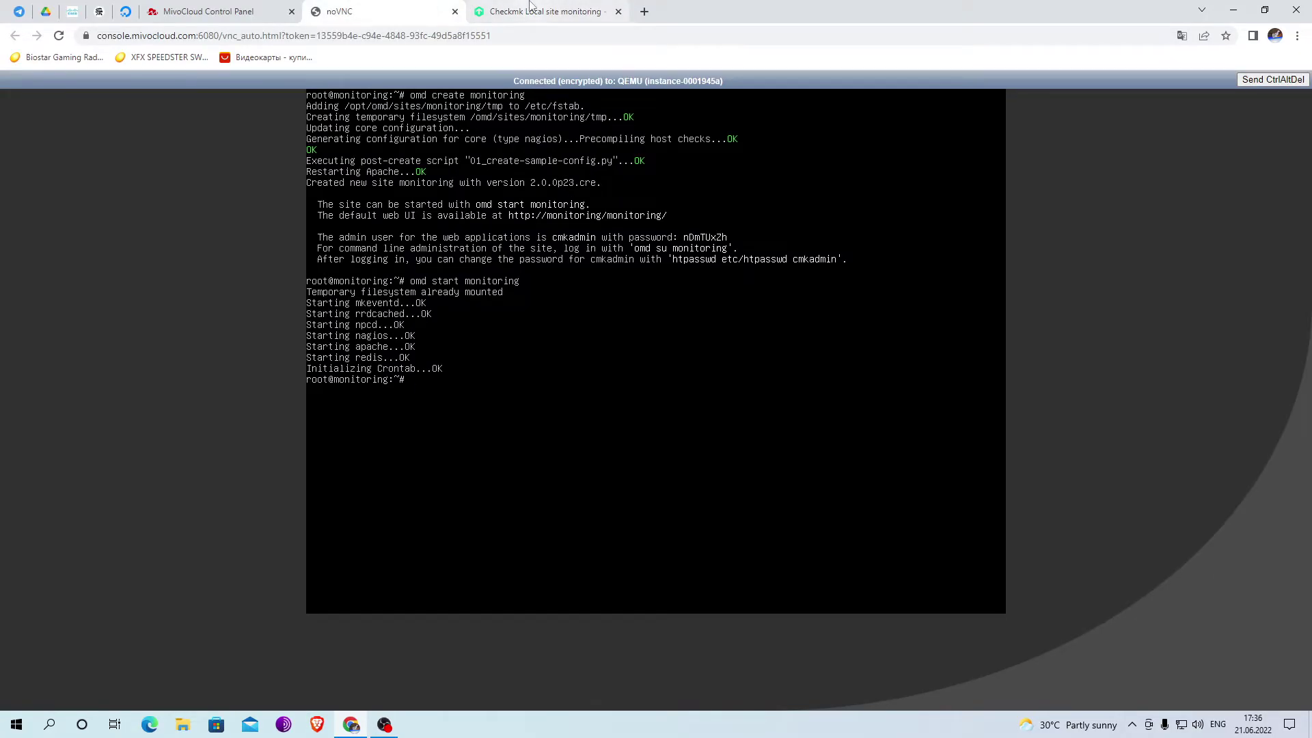
{"action": "left_click", "coordinate": [530, 9]}
{"action": "type", "text": "*"}
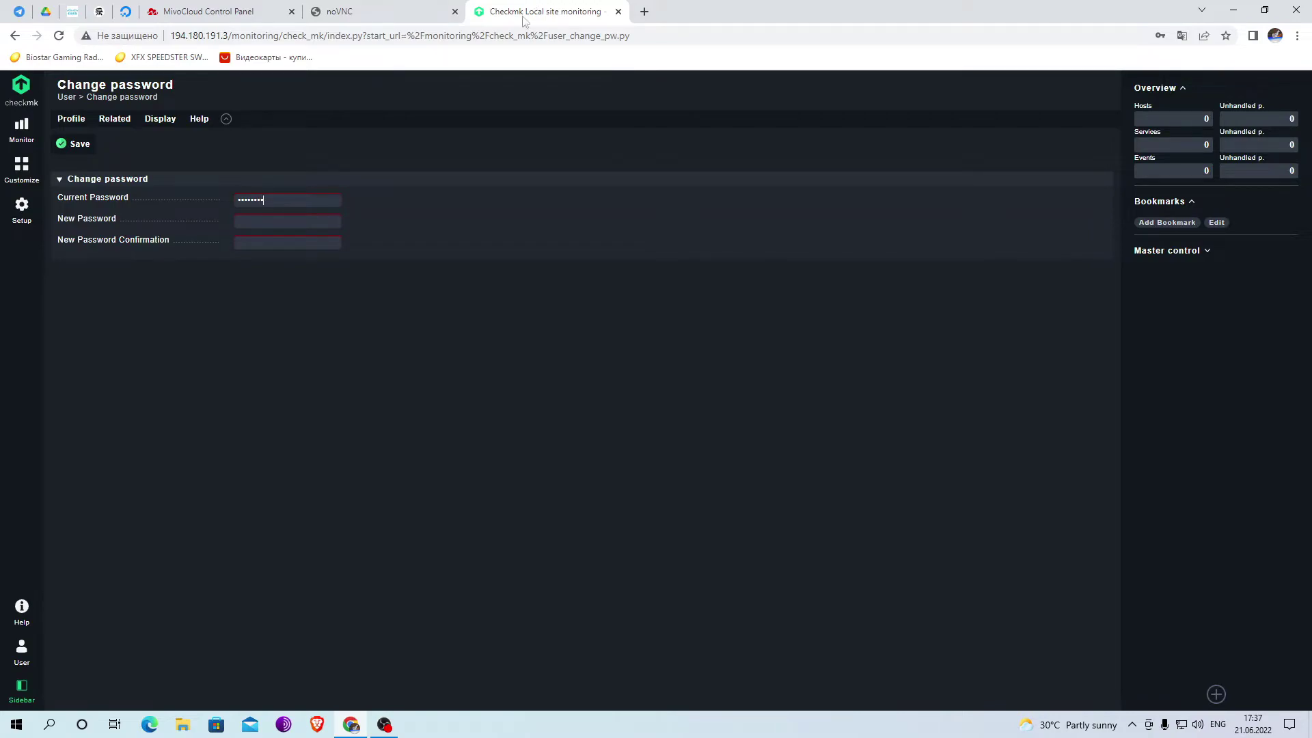
{"action": "left_click", "coordinate": [335, 226]}
{"action": "type", "text": "************************"}
{"action": "left_click", "coordinate": [80, 151]}
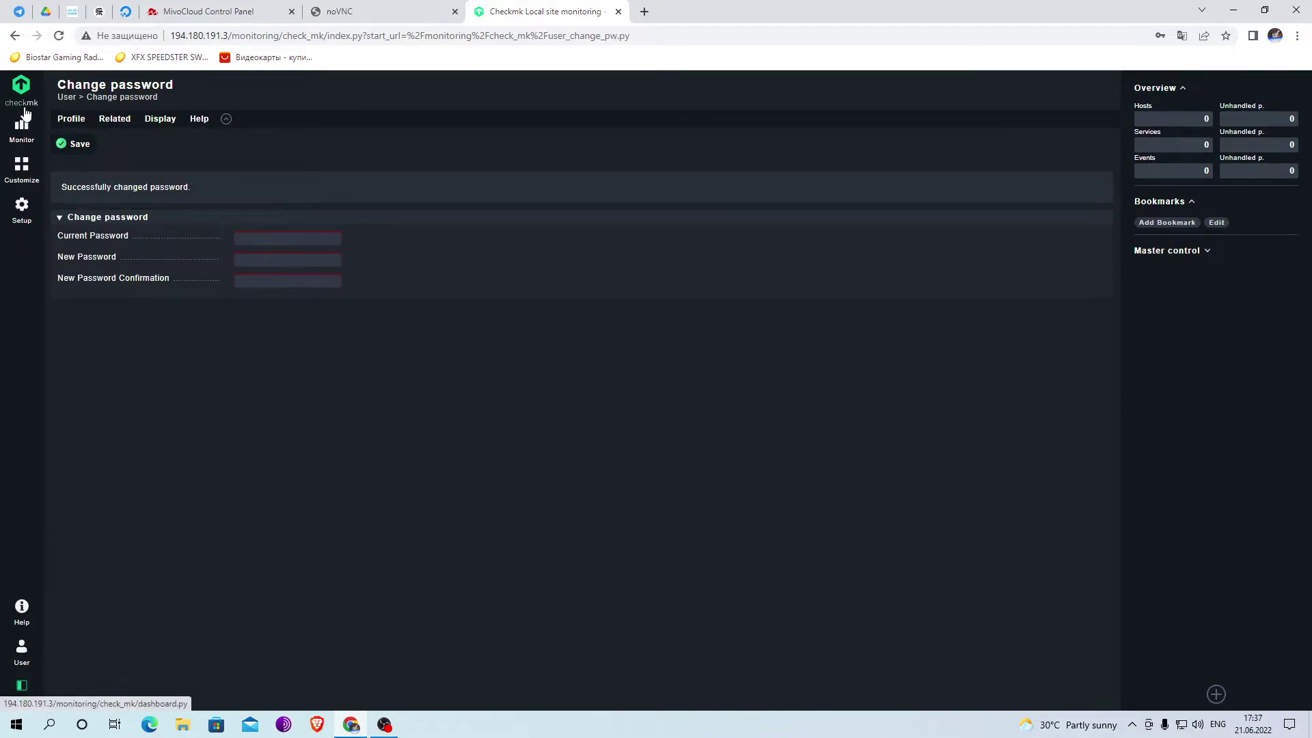
- Open the Linux agent downloads under Setup > Agents, then begin a wget for the agent package on the server
{"action": "left_click", "coordinate": [22, 207]}
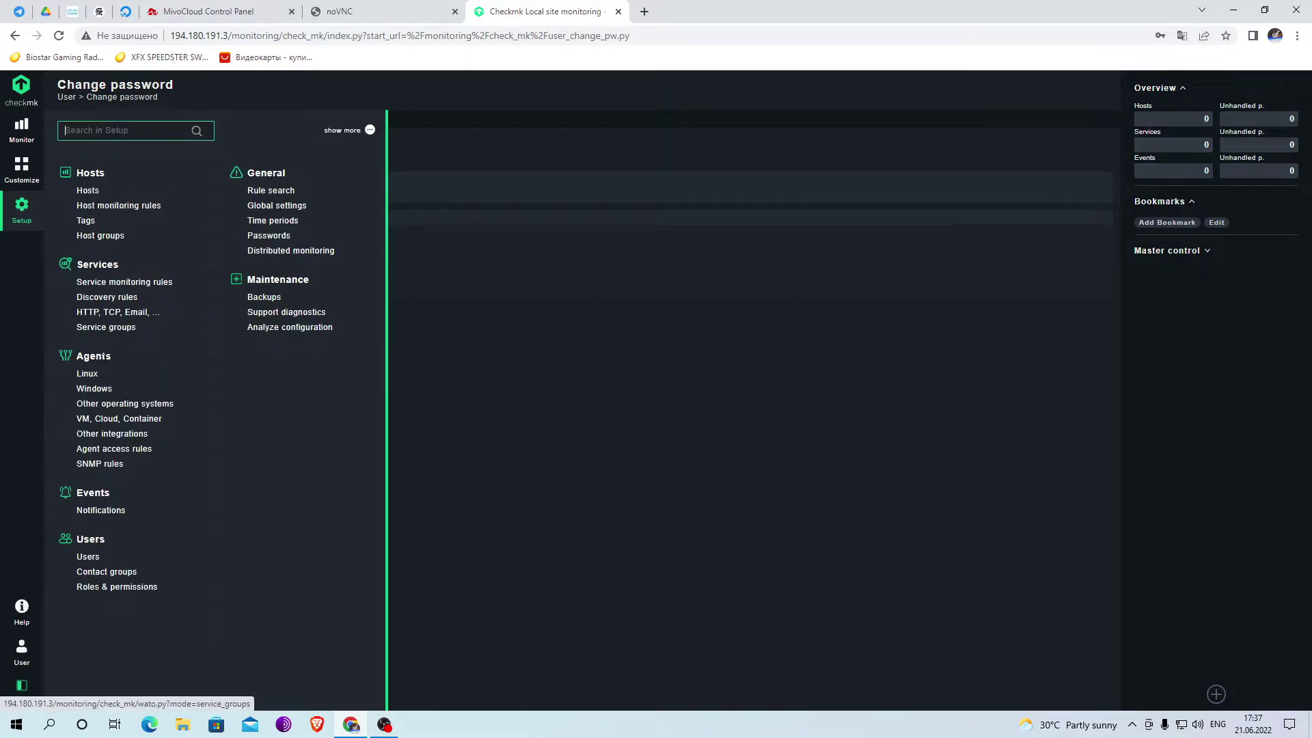
{"action": "left_click", "coordinate": [94, 376]}
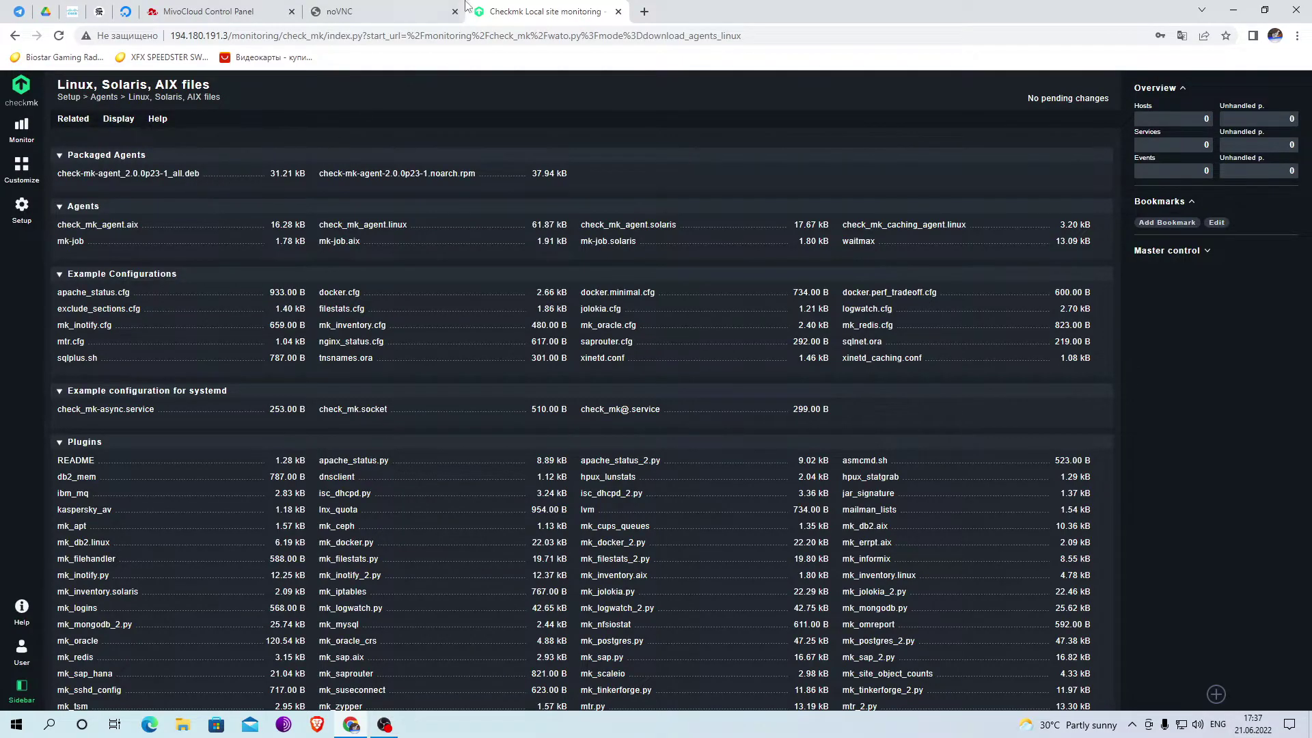
{"action": "left_click", "coordinate": [419, 7]}
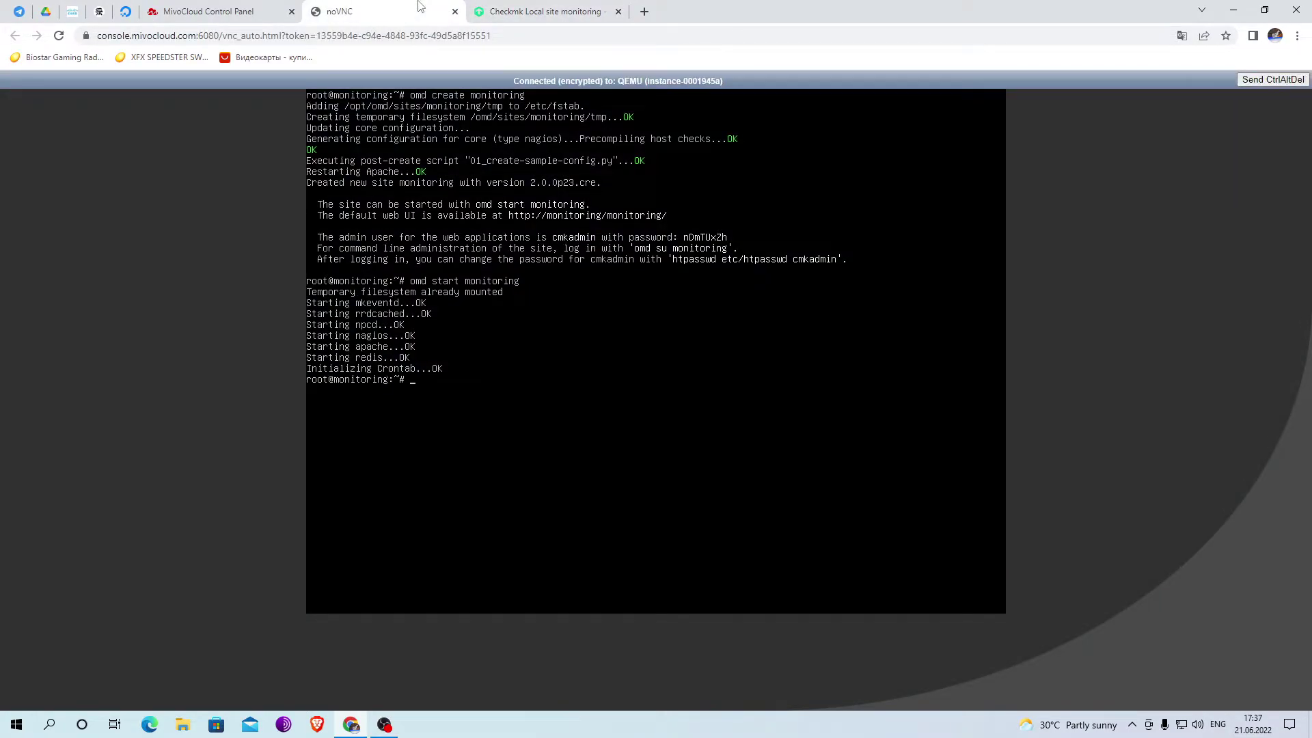
{"action": "type", "text": "wget http://194.180.191.3/monitoring/check_mk/agents/check_"}
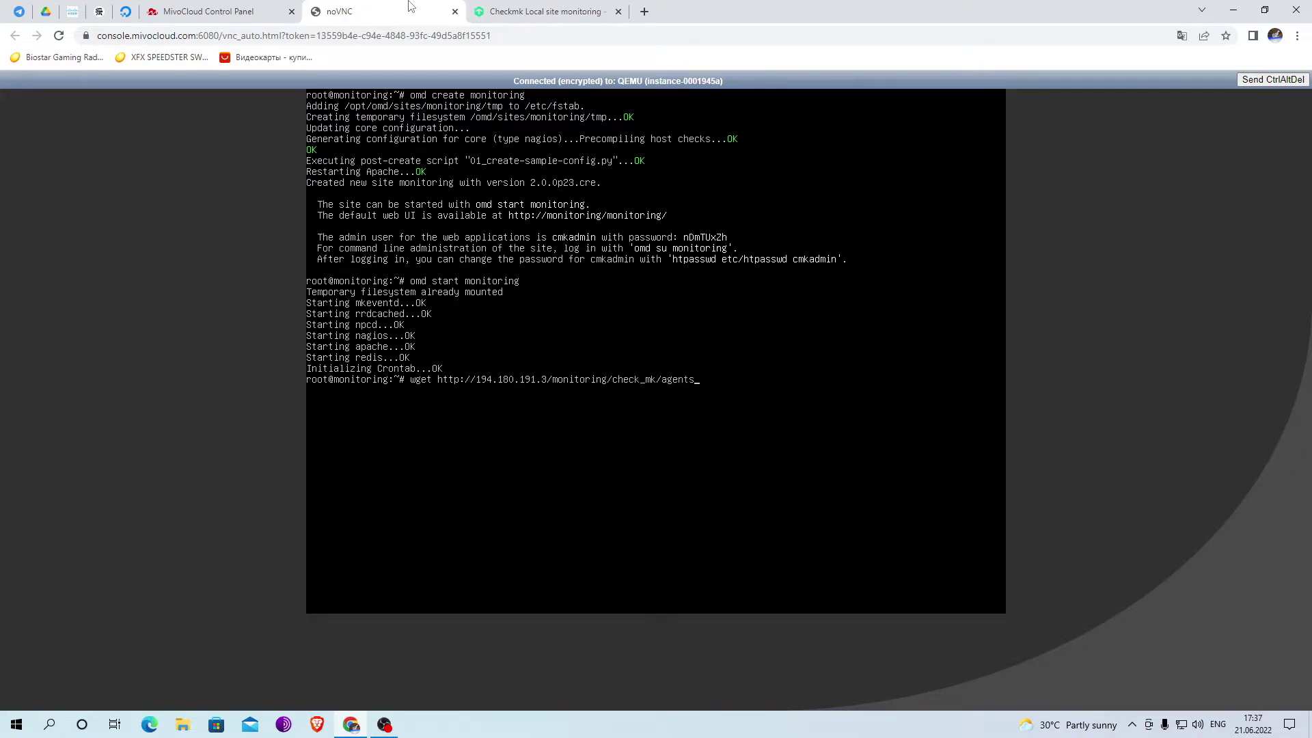
{"action": "type", "text": "-mk-agent_2.0."}
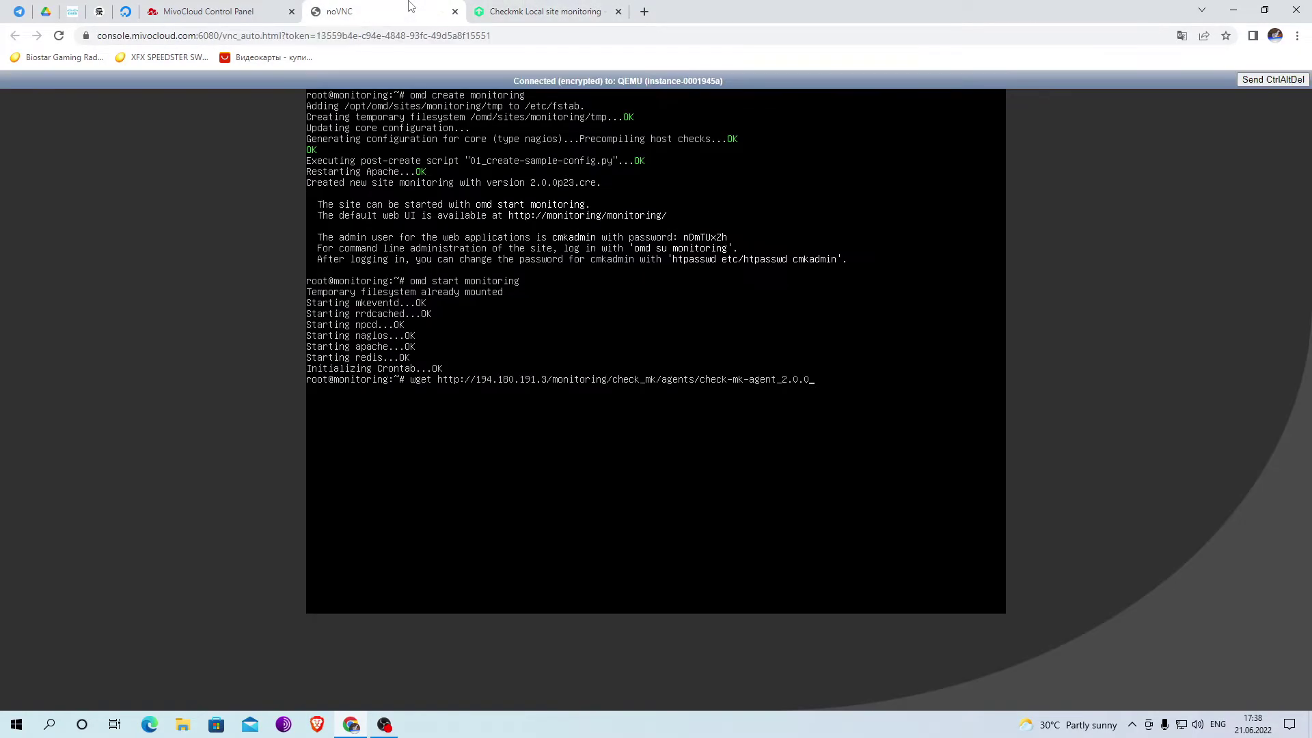
- Download check-mk-agent_2.0.0p23-1_all.deb from the monitoring site with wget
{"action": "type", "text": "0p23-1_all.deb"}
{"action": "left_click", "coordinate": [532, 10]}
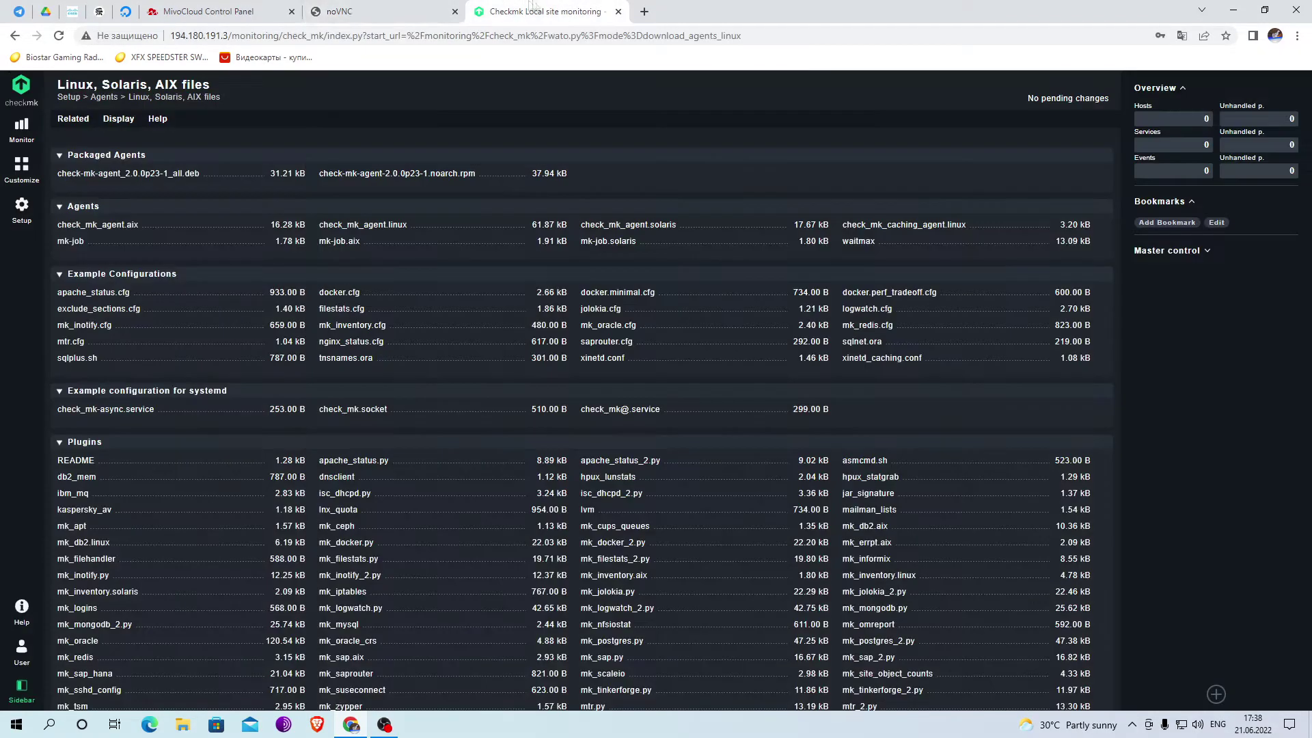
{"action": "left_click", "coordinate": [424, 9]}
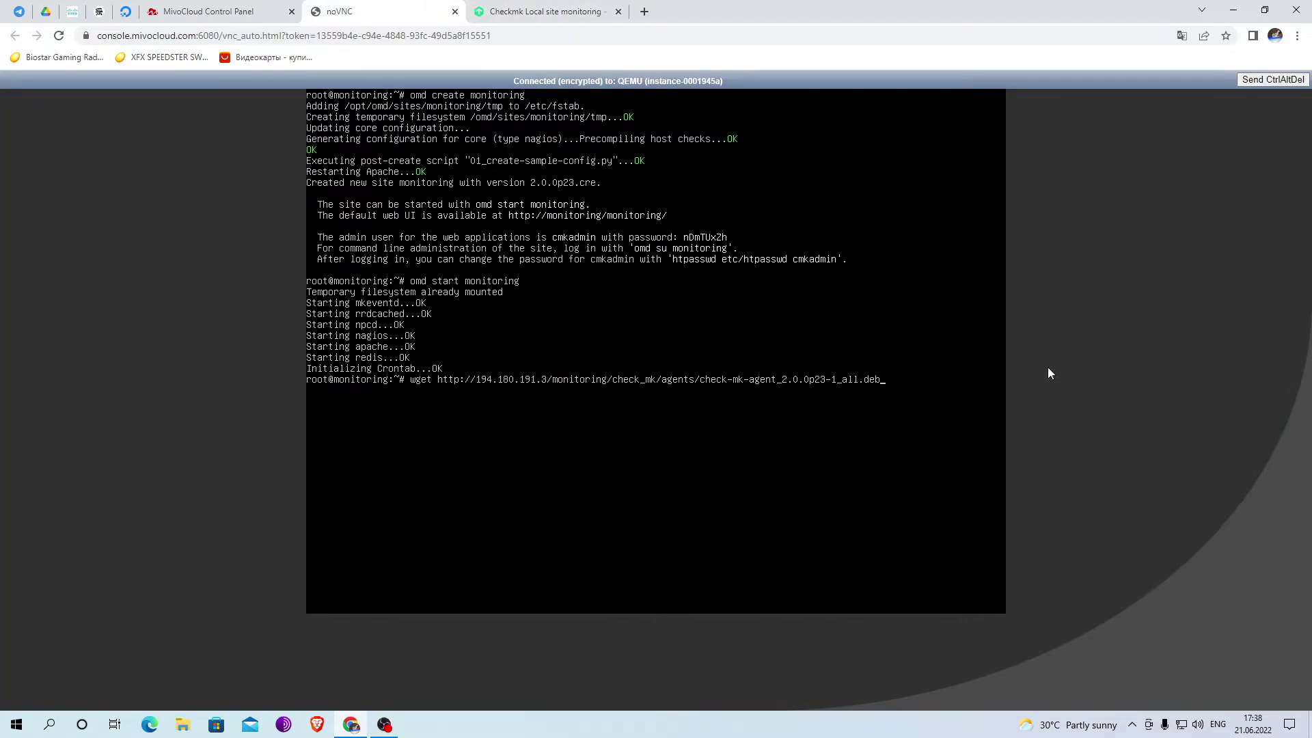
{"action": "key", "text": "Return"}
- Install the check-mk-agent package with apt and open /etc/xinetd.d/check_mk in nano
{"action": "type", "text": "apt"}
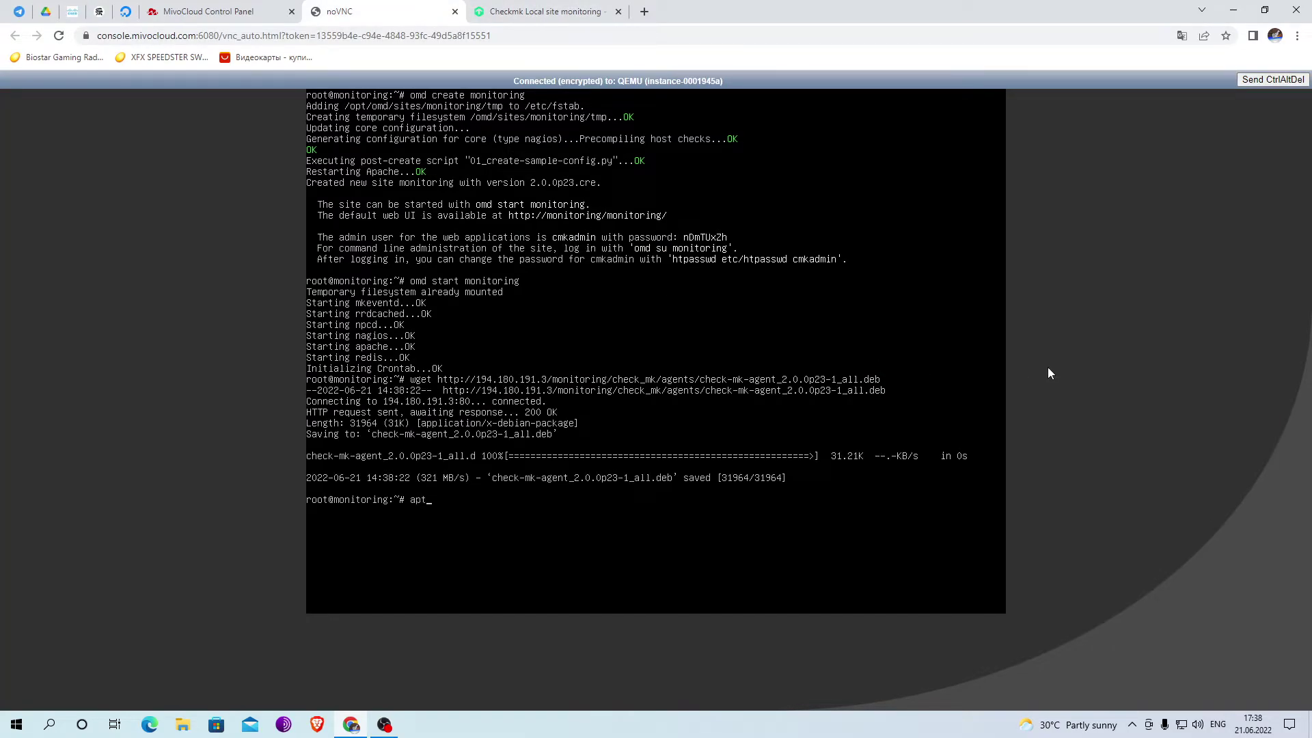
{"action": "type", "text": " install -y ./check-mk-agent-2.0.0p23-1_all.deb"}
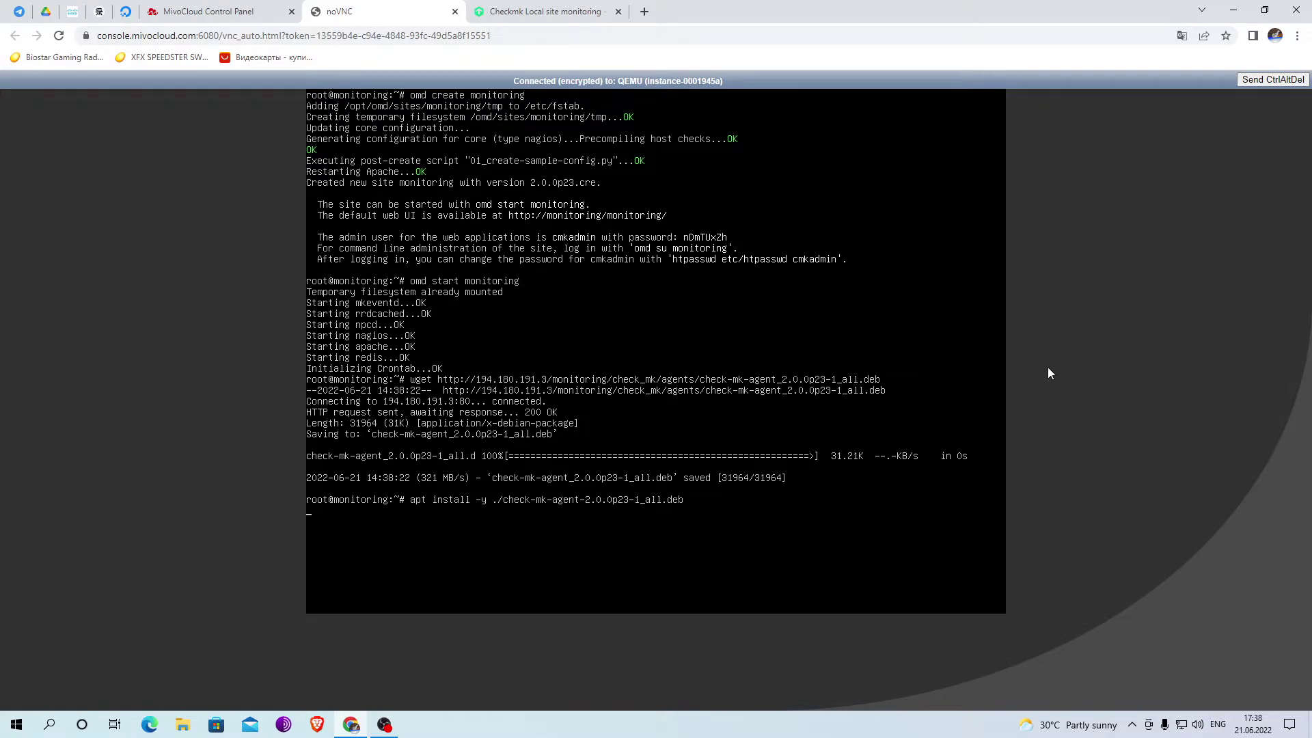
{"action": "key", "text": "Up"}
{"action": "key", "text": "Left"}
{"action": "key", "text": "Left"}
{"action": "key", "text": "Left"}
{"action": "key", "text": "Left"}
{"action": "key", "text": "Left"}
{"action": "key", "text": "Left"}
{"action": "key", "text": "Left"}
{"action": "key", "text": "Left"}
{"action": "key", "text": "Left"}
{"action": "key", "text": "Left"}
{"action": "key", "text": "Left"}
{"action": "key", "text": "Left"}
{"action": "key", "text": "Left"}
{"action": "key", "text": "Left"}
{"action": "key", "text": "Left"}
{"action": "key", "text": "Left"}
{"action": "key", "text": "Left"}
{"action": "key", "text": "Left"}
{"action": "key", "text": "BackSpace"}
{"action": "type", "text": "_"}
{"action": "key", "text": "Return"}
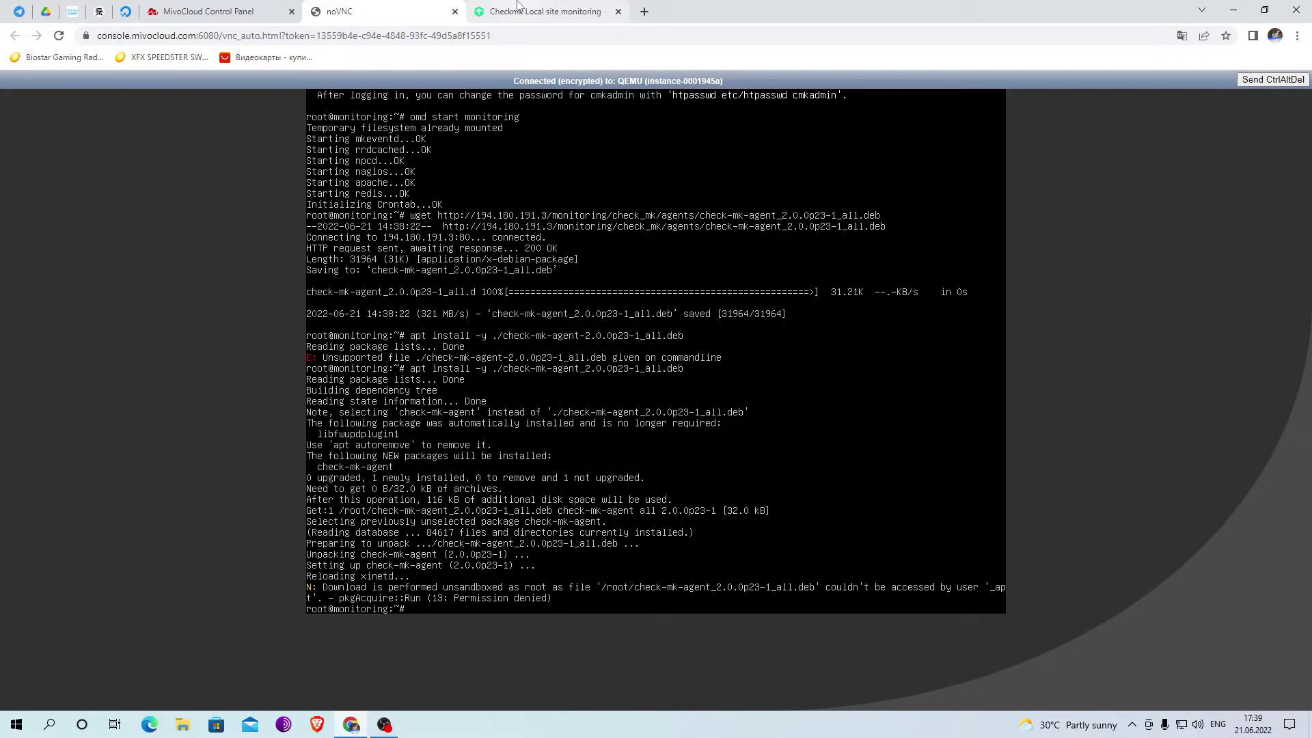
{"action": "type", "text": "nano /etc/xinetd.d/check_mk"}
{"action": "key", "text": "Return"}
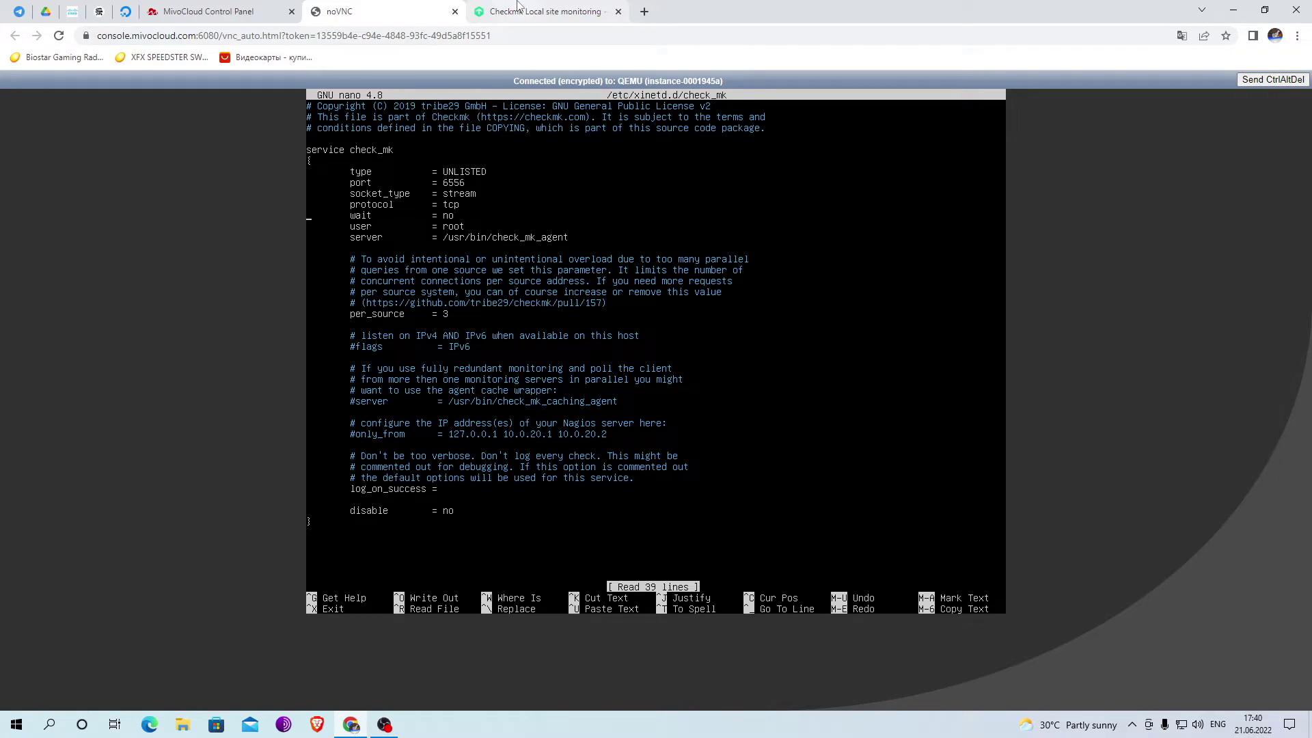
- Trim the only_from line in /etc/xinetd.d/check_mk to 127.0.0.1 and save the file
{"action": "key", "text": "Down"}
{"action": "key", "text": "Down"}
{"action": "key", "text": "Down"}
{"action": "key", "text": "Down"}
{"action": "key", "text": "Down"}
{"action": "key", "text": "Down"}
{"action": "key", "text": "Down"}
{"action": "key", "text": "Down"}
{"action": "key", "text": "Down"}
{"action": "key", "text": "Down"}
{"action": "key", "text": "Down"}
{"action": "key", "text": "Down"}
{"action": "key", "text": "Down"}
{"action": "key", "text": "Down"}
{"action": "key", "text": "Down"}
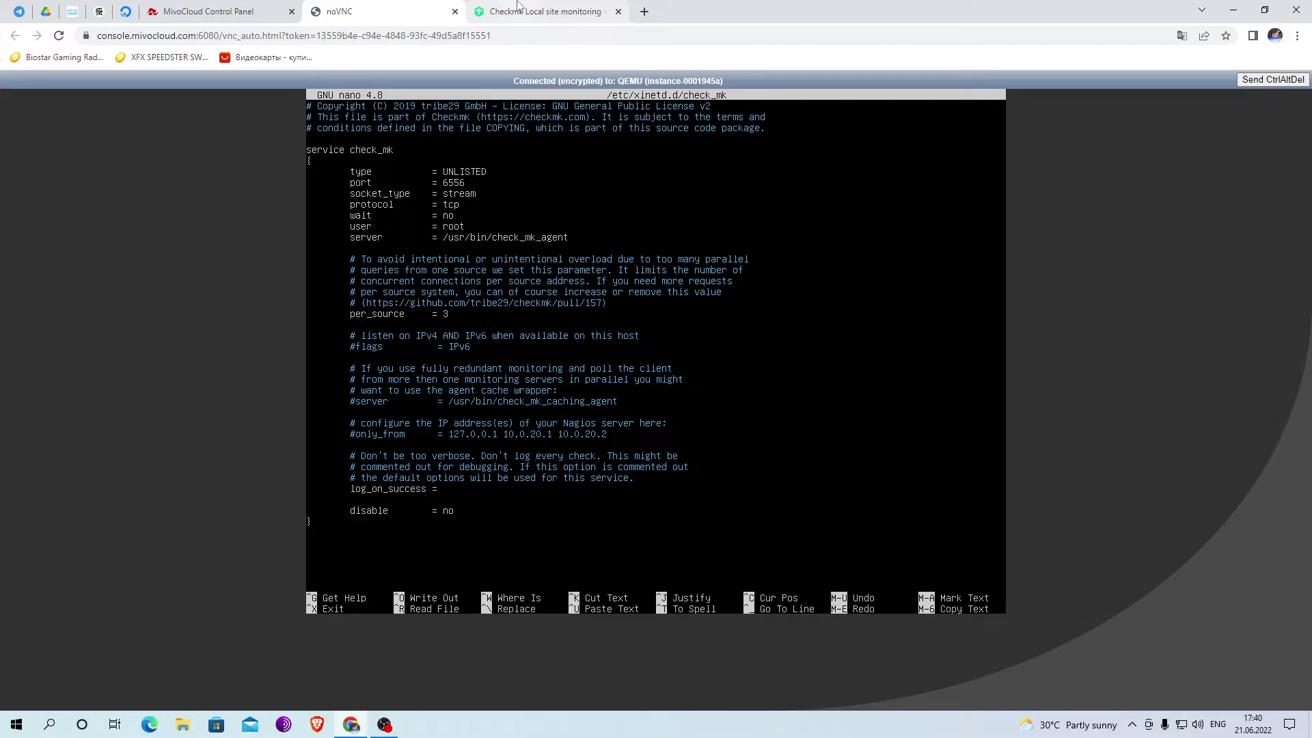
{"action": "key", "text": "BackSpace"}
{"action": "key", "text": "BackSpace"}
{"action": "key", "text": "BackSpace"}
{"action": "key", "text": "BackSpace"}
{"action": "key", "text": "BackSpace"}
{"action": "key", "text": "BackSpace"}
{"action": "key", "text": "BackSpace"}
{"action": "key", "text": "BackSpace"}
{"action": "key", "text": "BackSpace"}
{"action": "key", "text": "BackSpace"}
{"action": "key", "text": "BackSpace"}
{"action": "key", "text": "BackSpace"}
{"action": "key", "text": "BackSpace"}
{"action": "key", "text": "BackSpace"}
{"action": "key", "text": "BackSpace"}
{"action": "key", "text": "BackSpace"}
{"action": "key", "text": "BackSpace"}
{"action": "key", "text": "ctrl+o"}
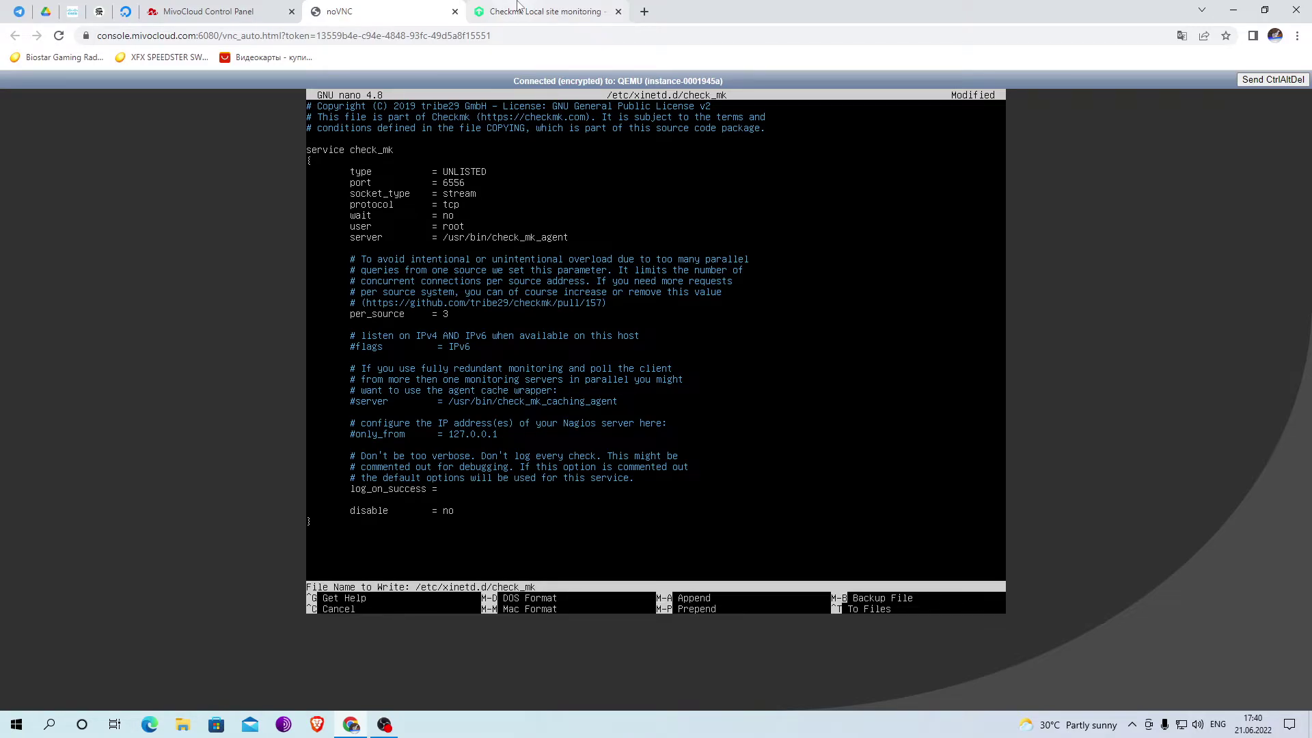
{"action": "key", "text": "Return"}
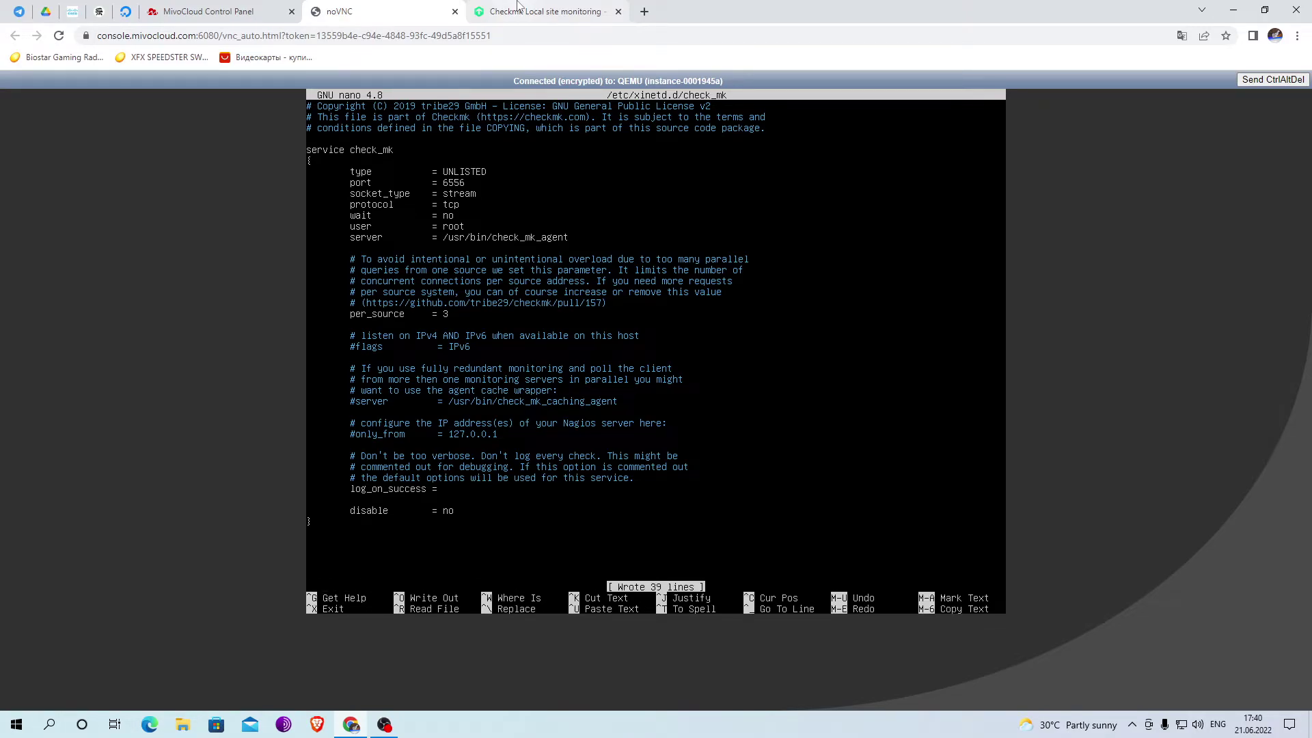
{"action": "key", "text": "ctrl+x"}
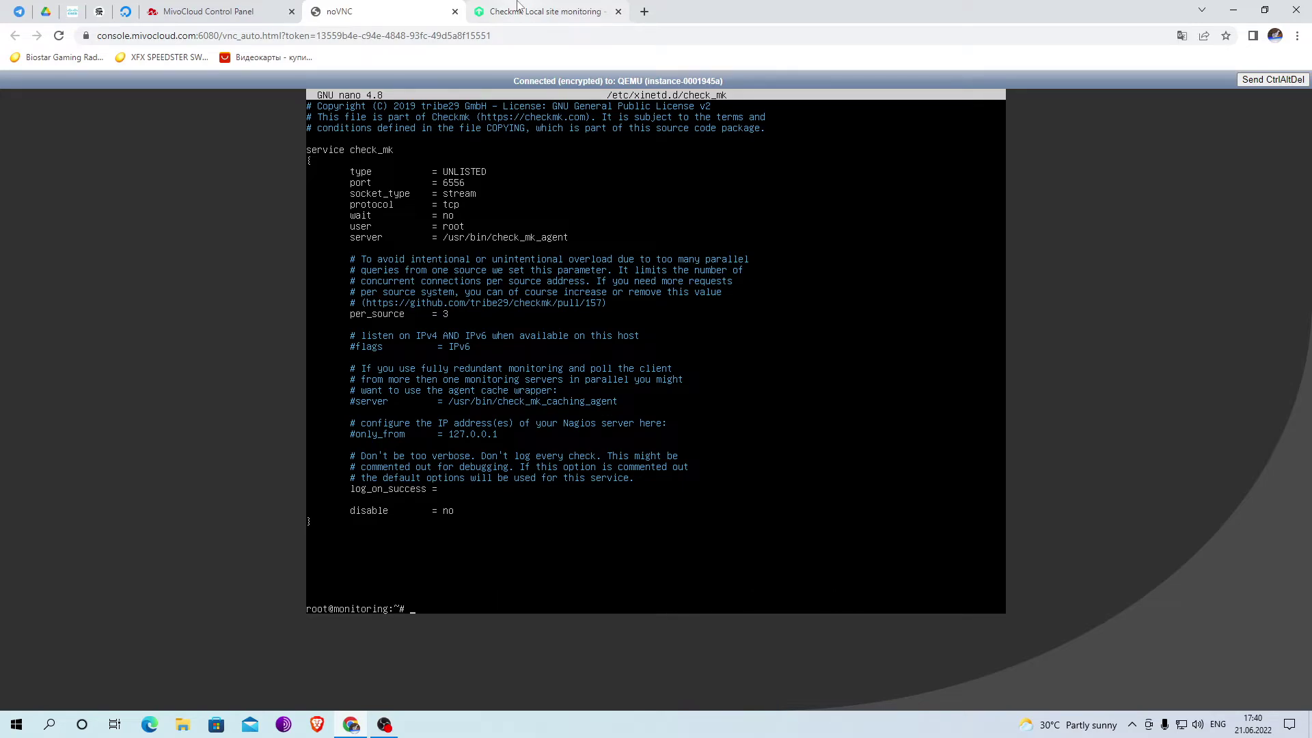
- Restart xinetd with systemctl restart xinetd, then return to the Checkmk web interface
{"action": "type", "text": "systemctl restart xinetd"}
{"action": "key", "text": "Return"}
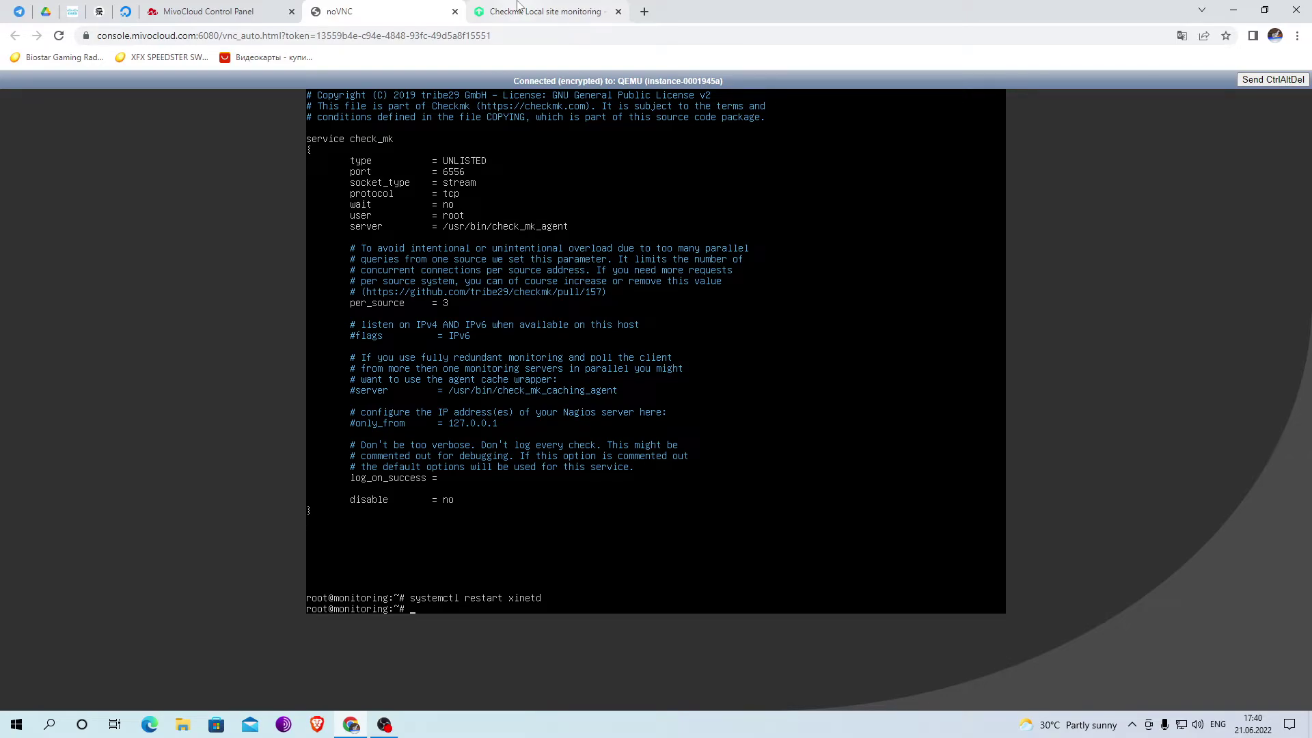
{"action": "left_click", "coordinate": [518, 8]}
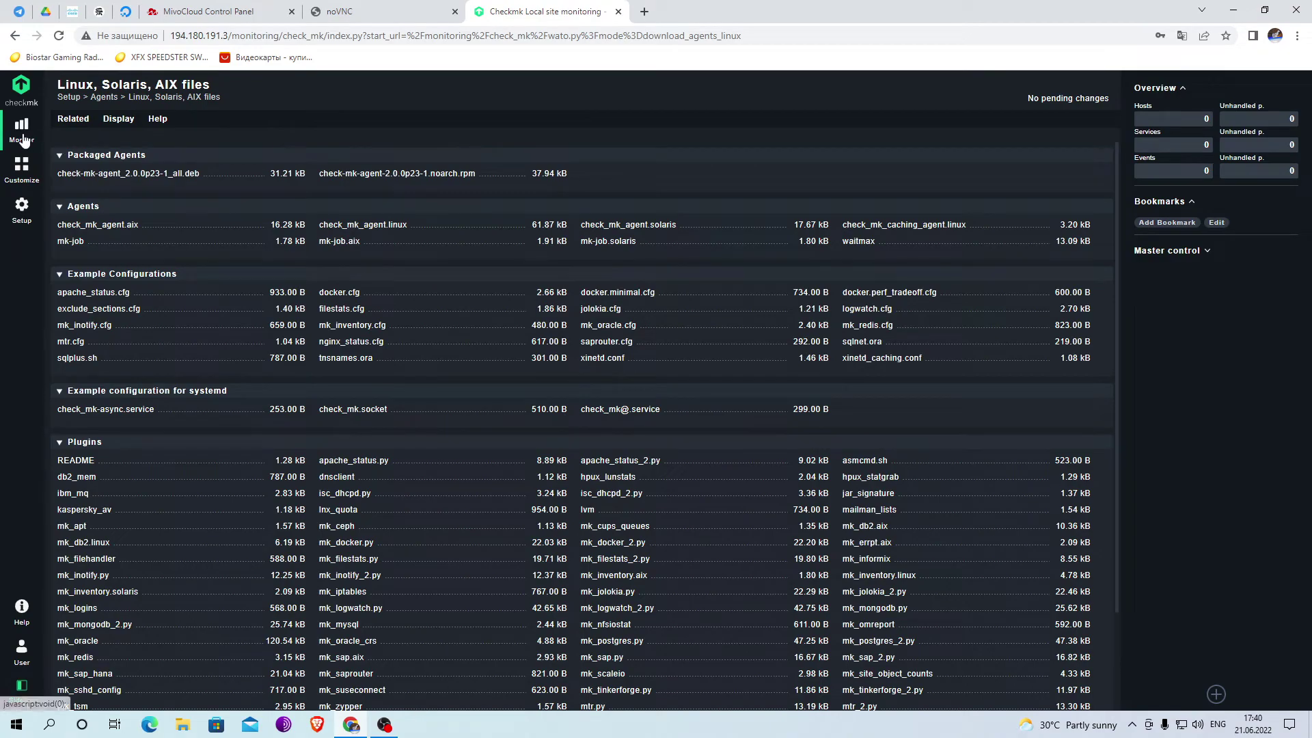
- Add a new host named Server with the explicit IPv4 address 127.0.0.1
{"action": "left_click", "coordinate": [22, 209]}
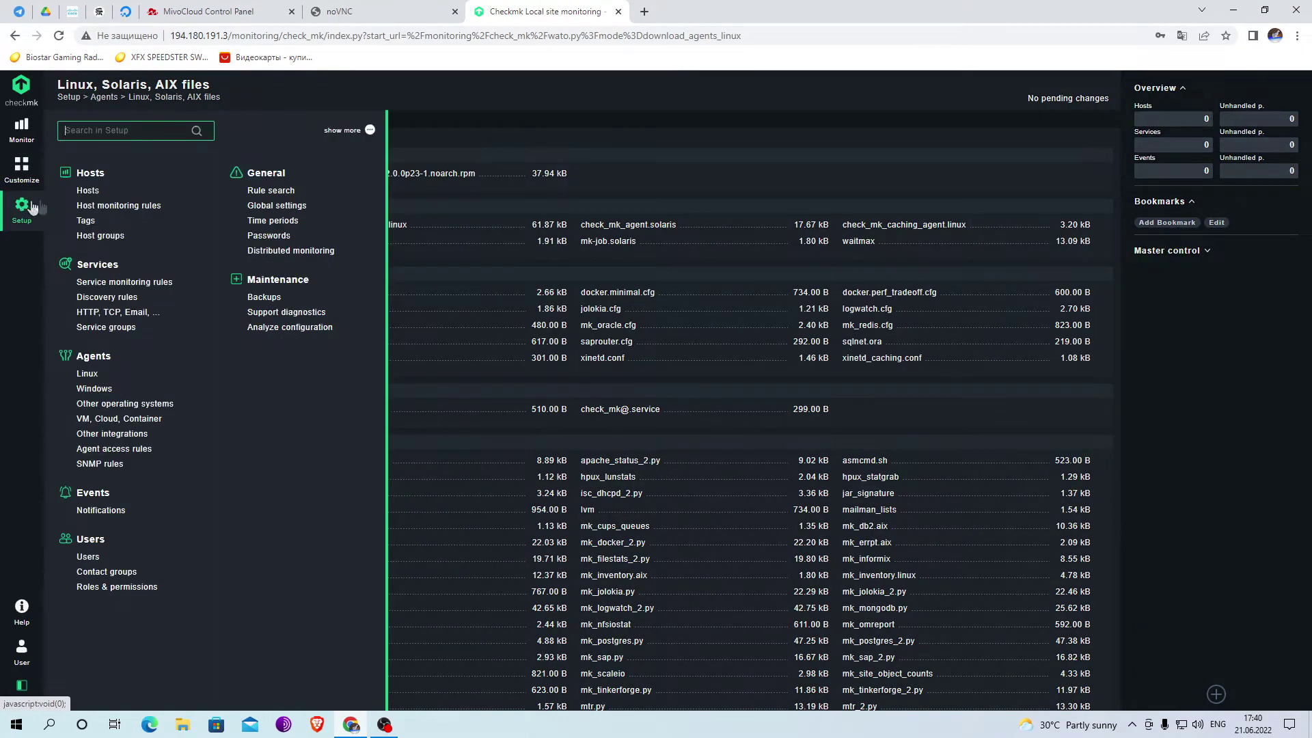
{"action": "left_click", "coordinate": [95, 189]}
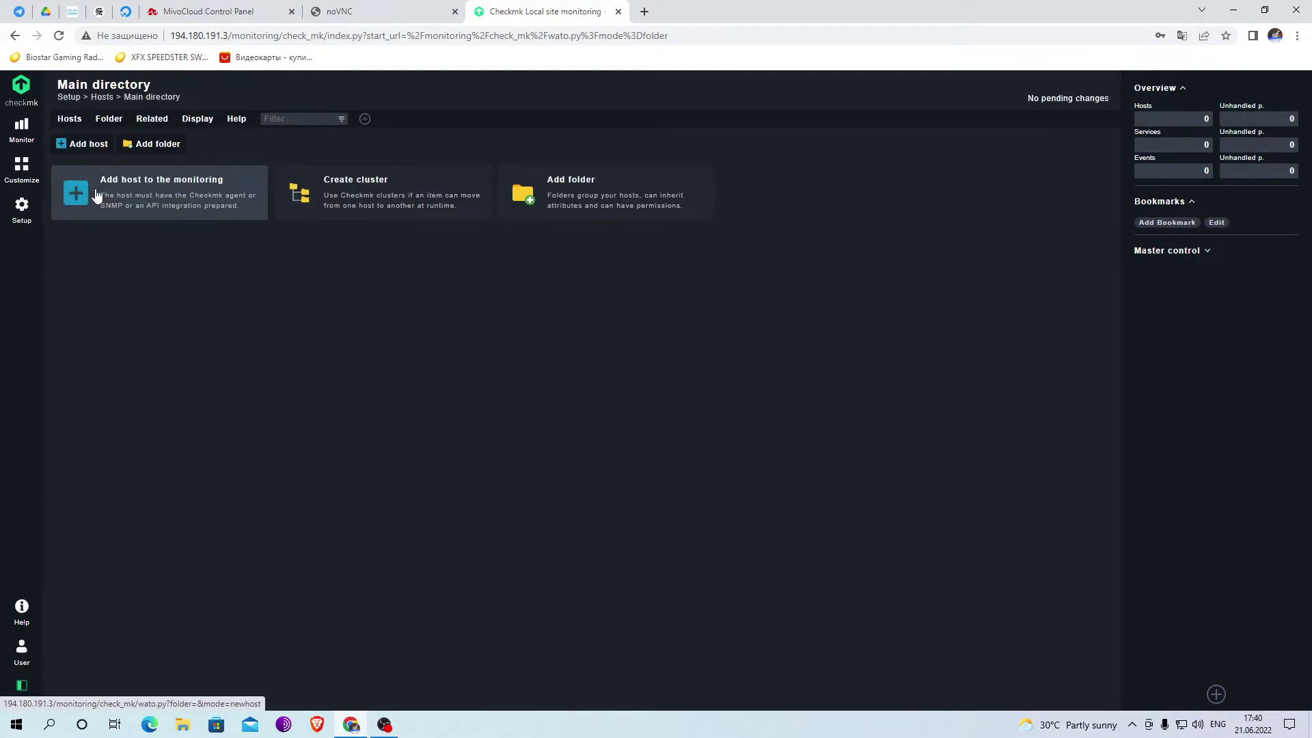
{"action": "left_click", "coordinate": [96, 195]}
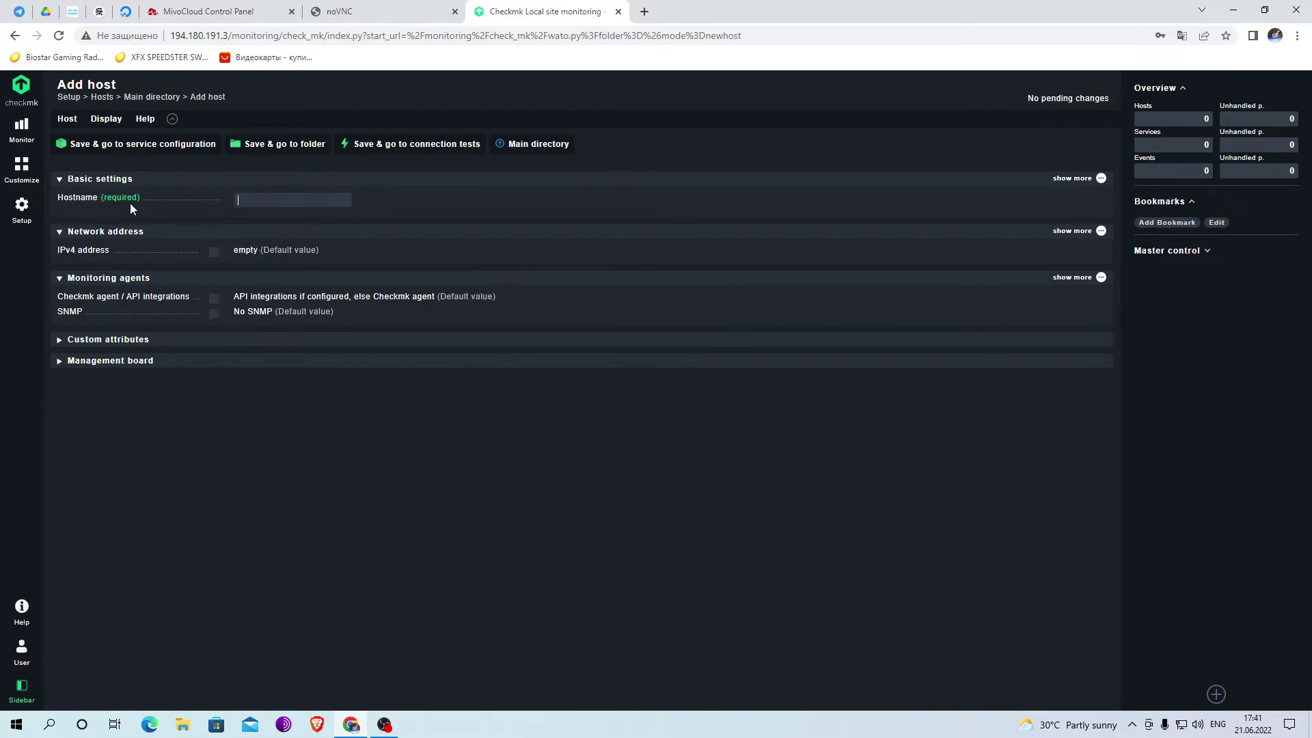
{"action": "type", "text": "Server"}
{"action": "left_click", "coordinate": [214, 252]}
{"action": "left_click", "coordinate": [239, 254]}
{"action": "type", "text": "12"}
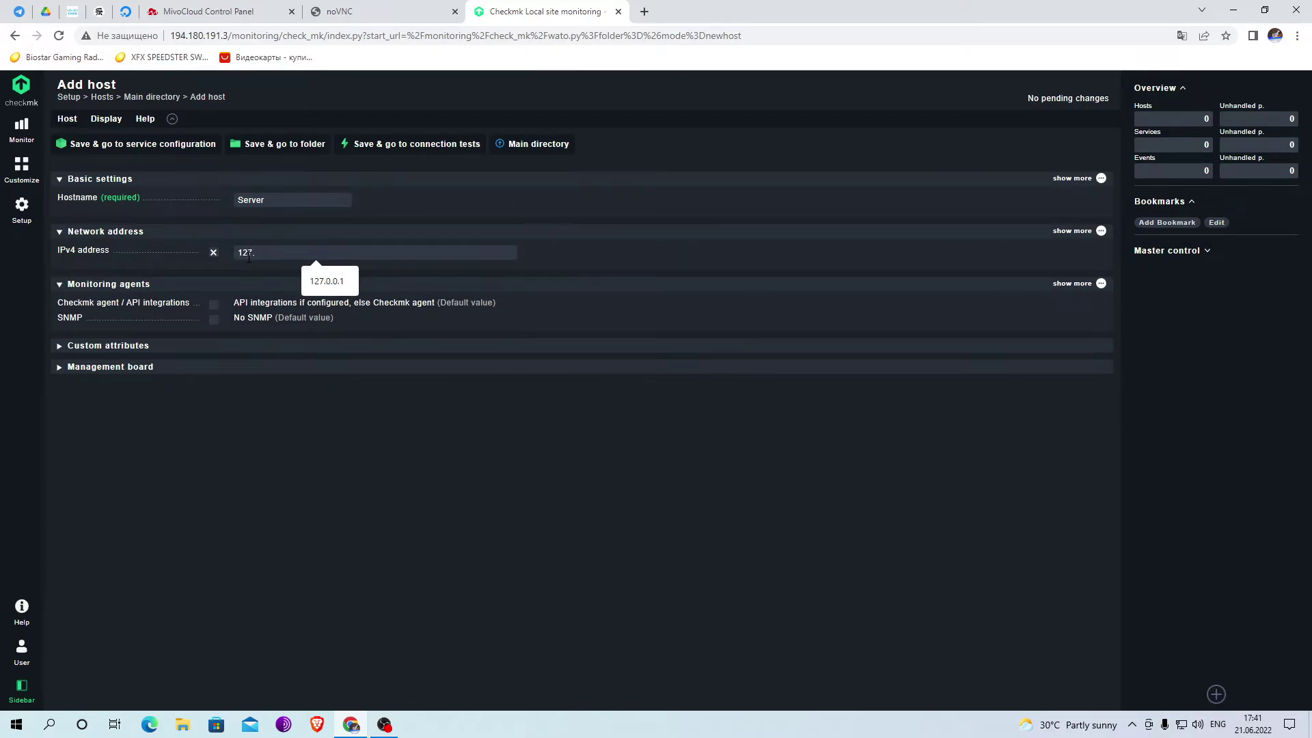
{"action": "type", "text": "7.0.0.1"}
{"action": "left_click", "coordinate": [337, 281]}
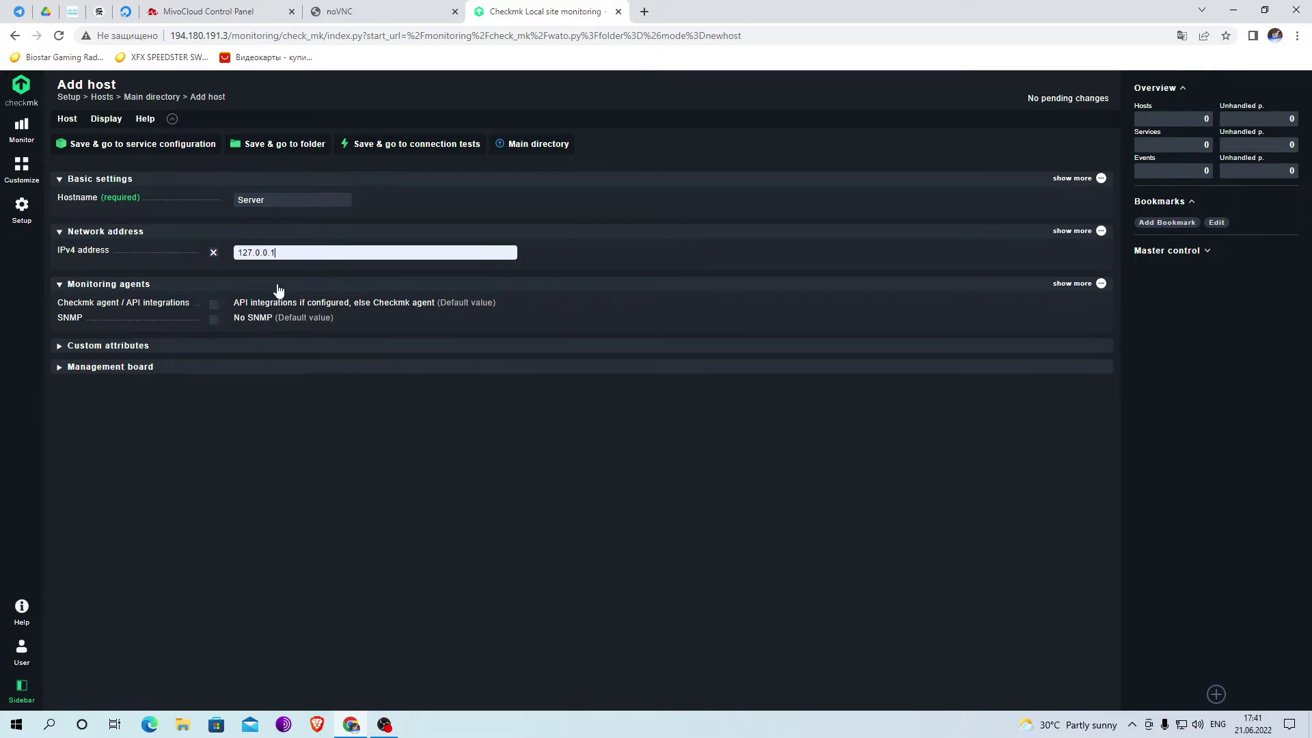
- Check the custom attributes and management board sections, then save Server and go to its services
{"action": "left_click", "coordinate": [60, 346]}
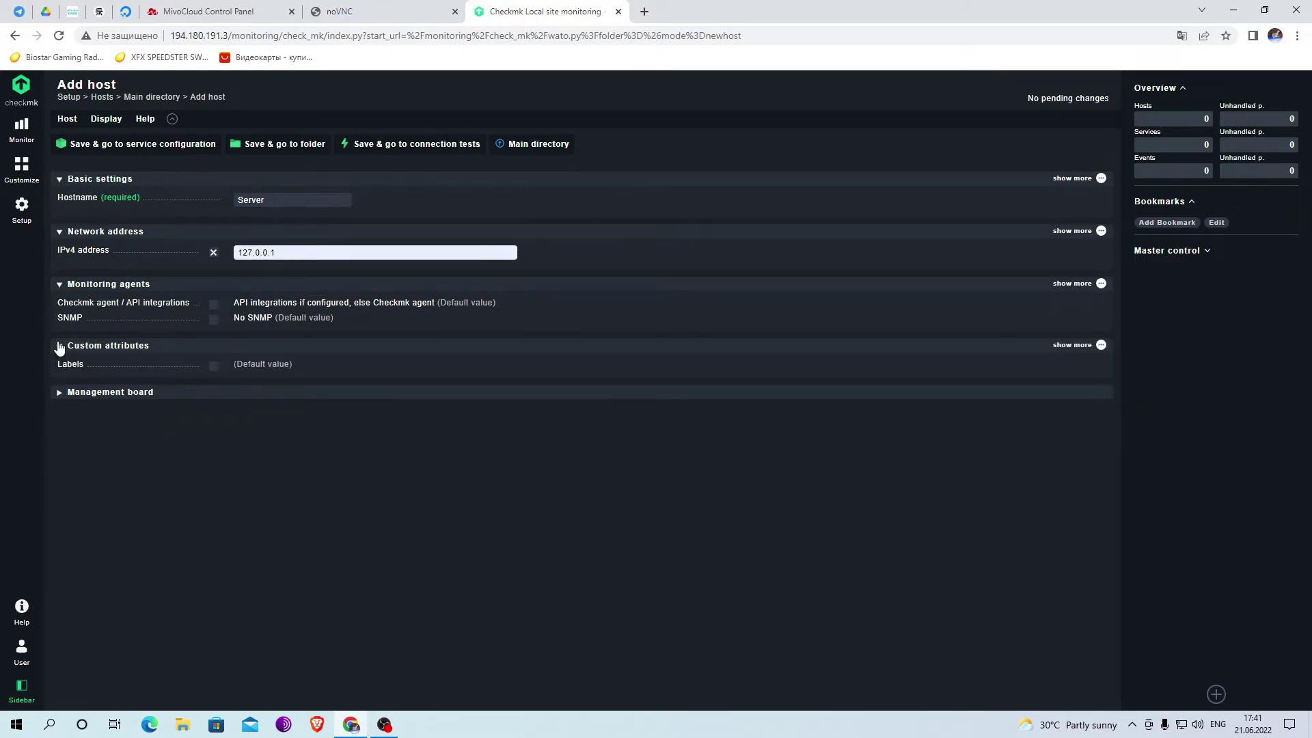
{"action": "left_click", "coordinate": [59, 346]}
{"action": "left_click", "coordinate": [60, 368]}
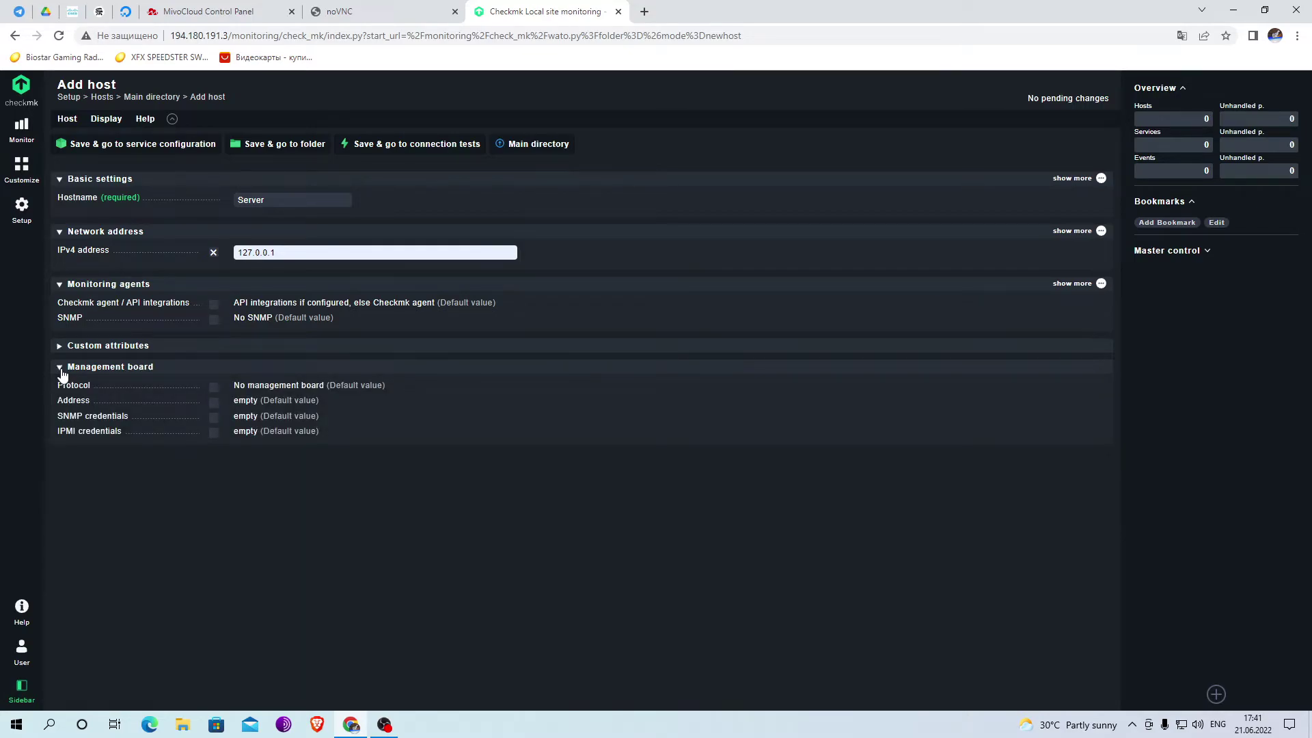
{"action": "left_click", "coordinate": [60, 367]}
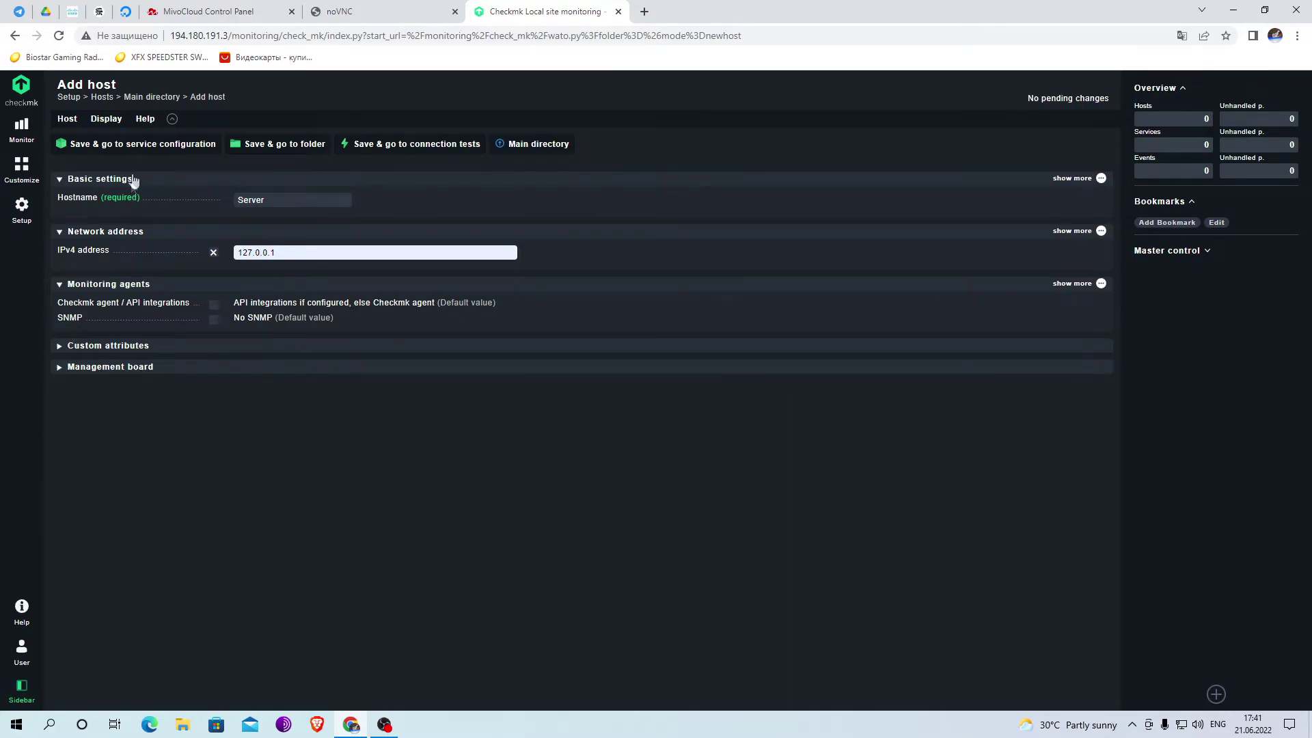
{"action": "left_click", "coordinate": [151, 144]}
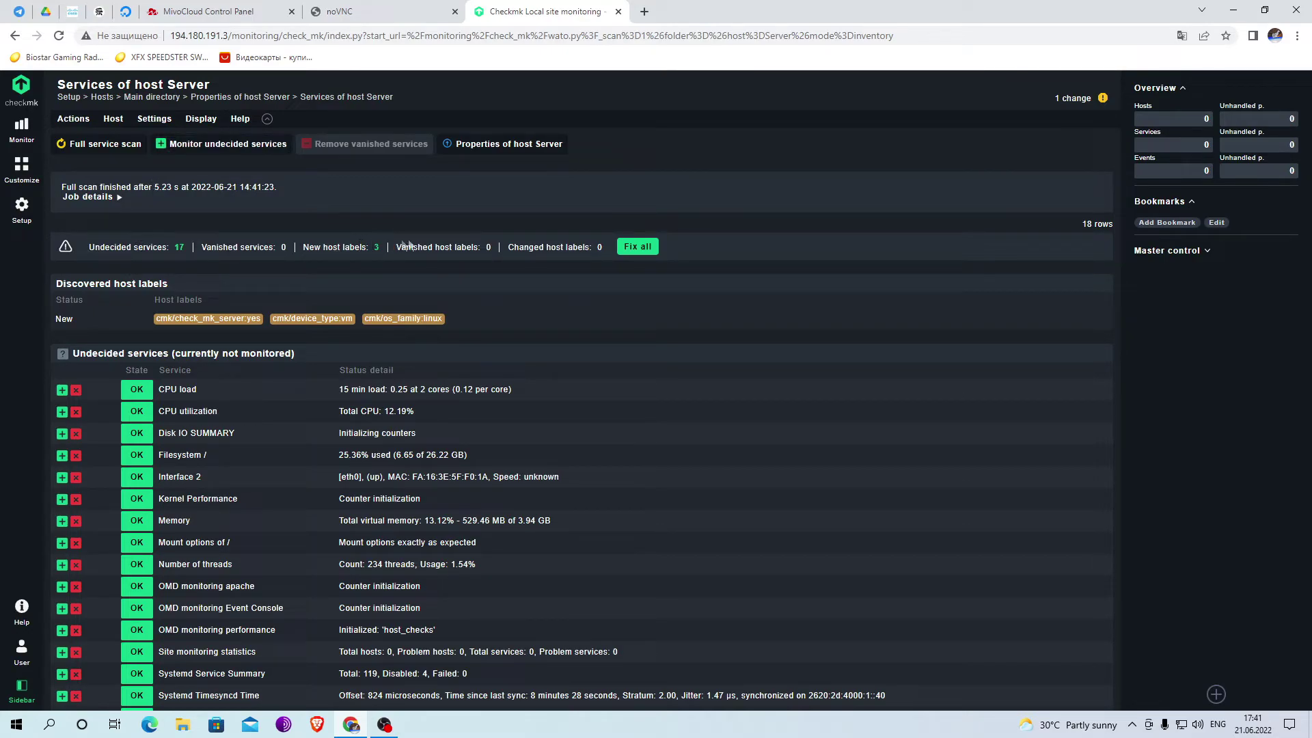
- Accept all undecided services and host labels, add the /opt/omd/sites/monitoring/tmp filesystem, and view pending changes
{"action": "left_click", "coordinate": [657, 250]}
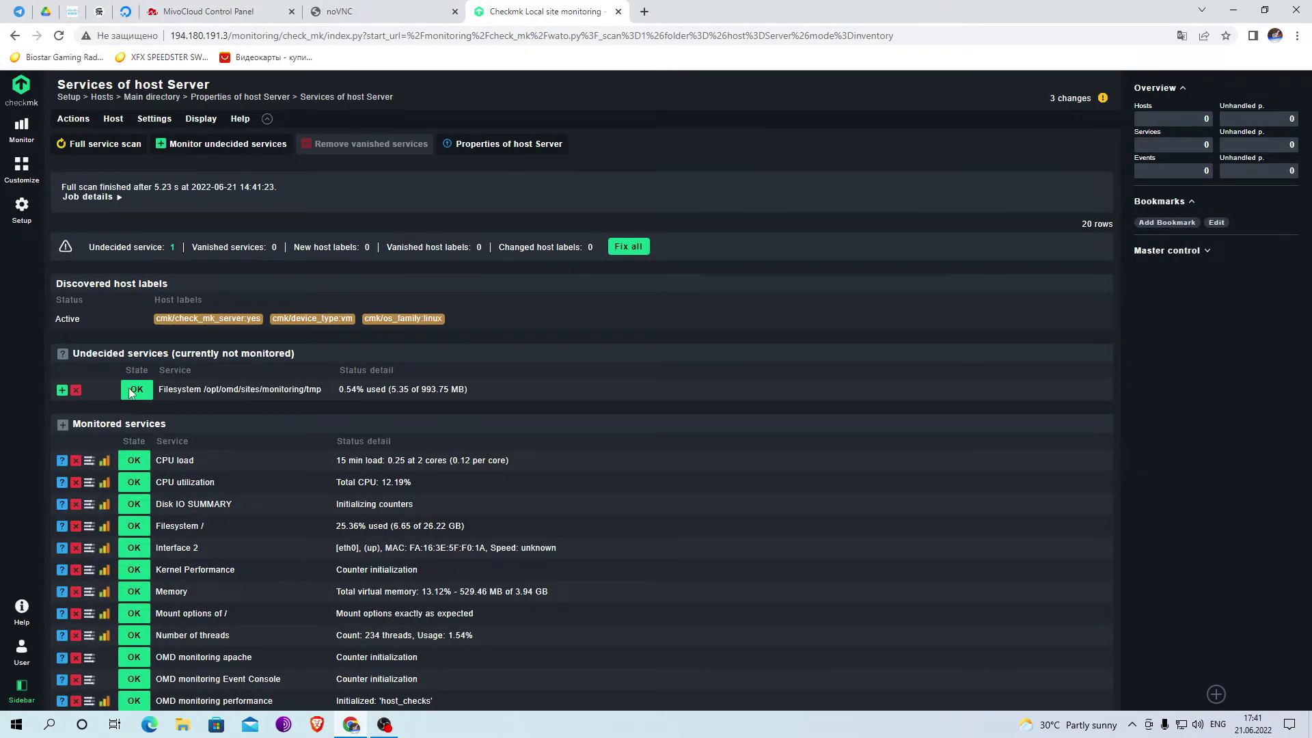
{"action": "left_click", "coordinate": [62, 389]}
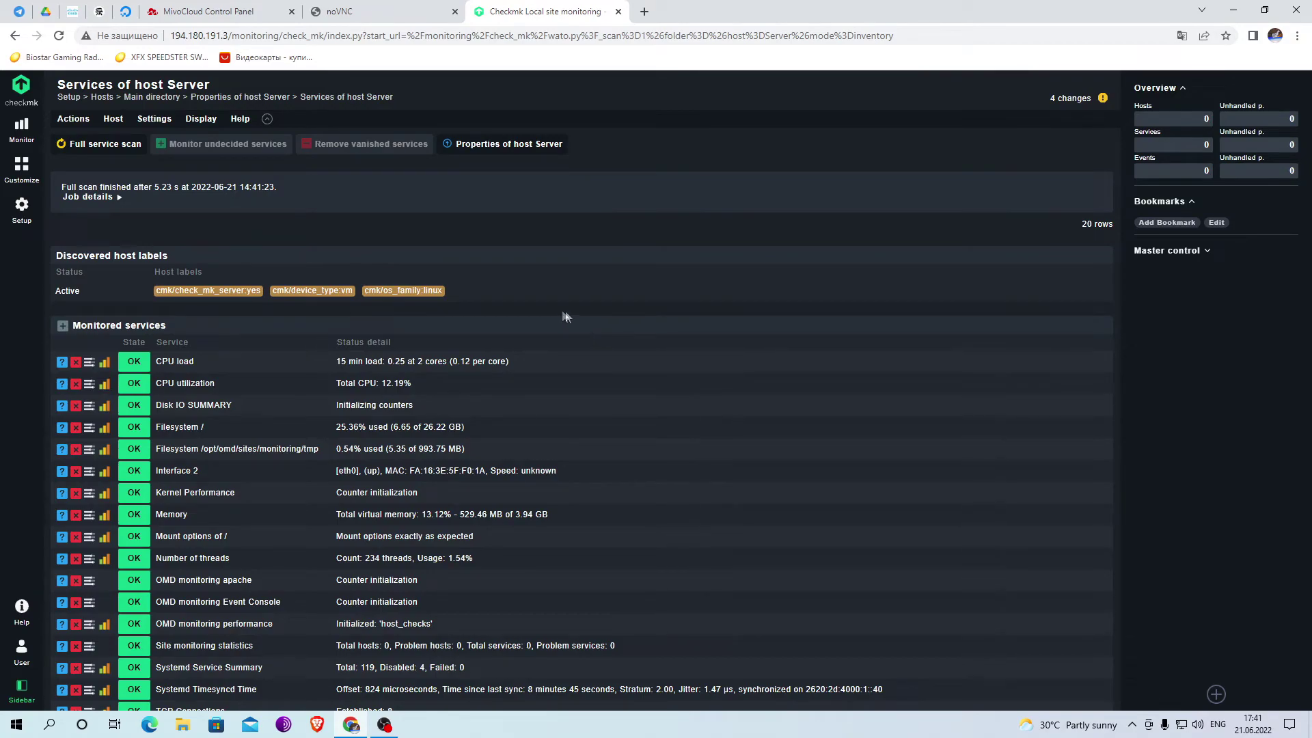
{"action": "left_click", "coordinate": [1074, 100]}
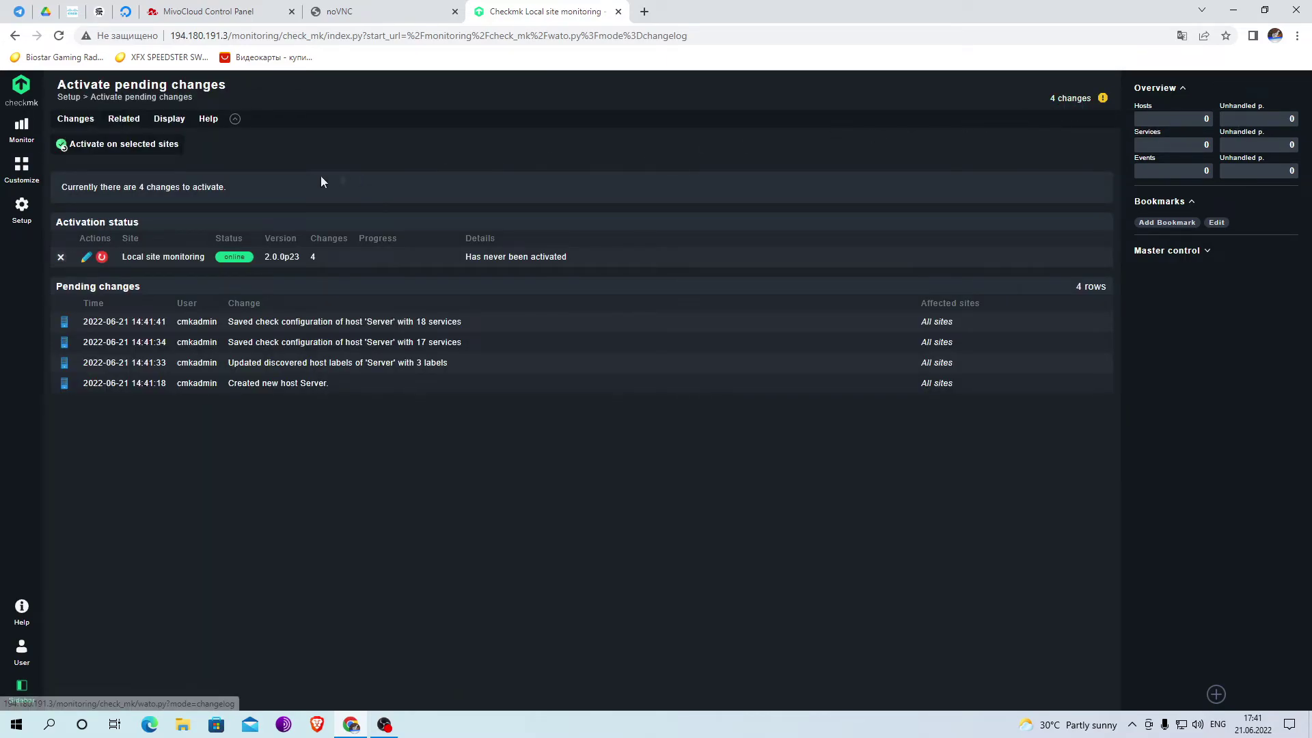
- Activate the 4 pending changes on the local site, then go to the main dashboard
{"action": "left_click", "coordinate": [134, 148]}
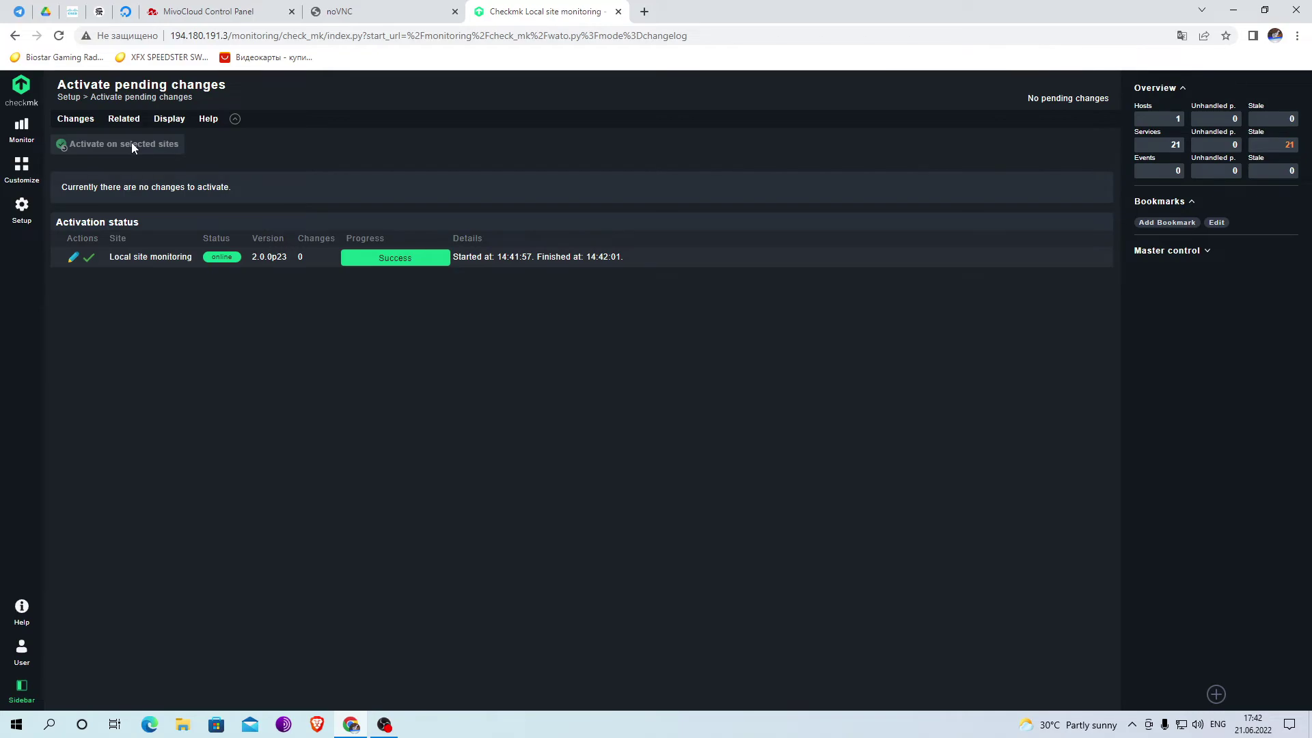
{"action": "left_click", "coordinate": [9, 91]}
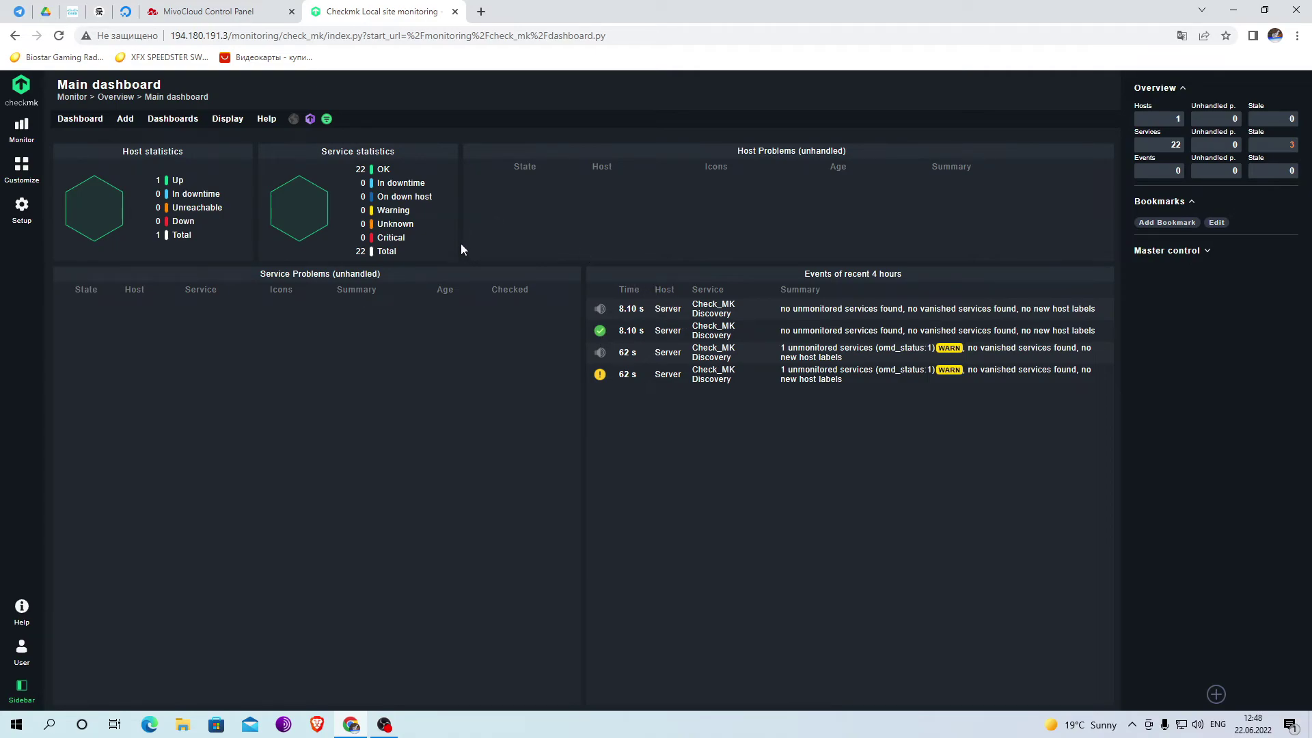
- Review the 22 OK services and their graphs, then list Server as the one host up
{"action": "left_click", "coordinate": [383, 171]}
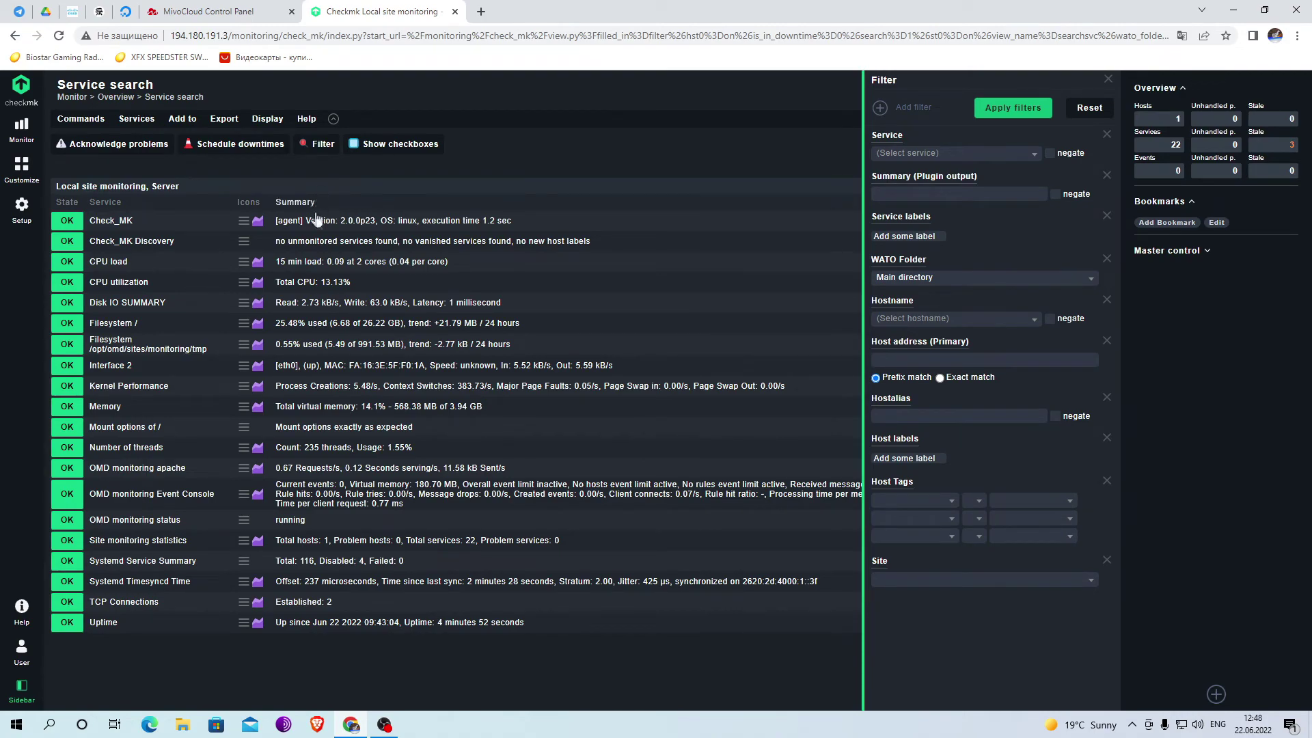
{"action": "mouse_move", "coordinate": [259, 267]}
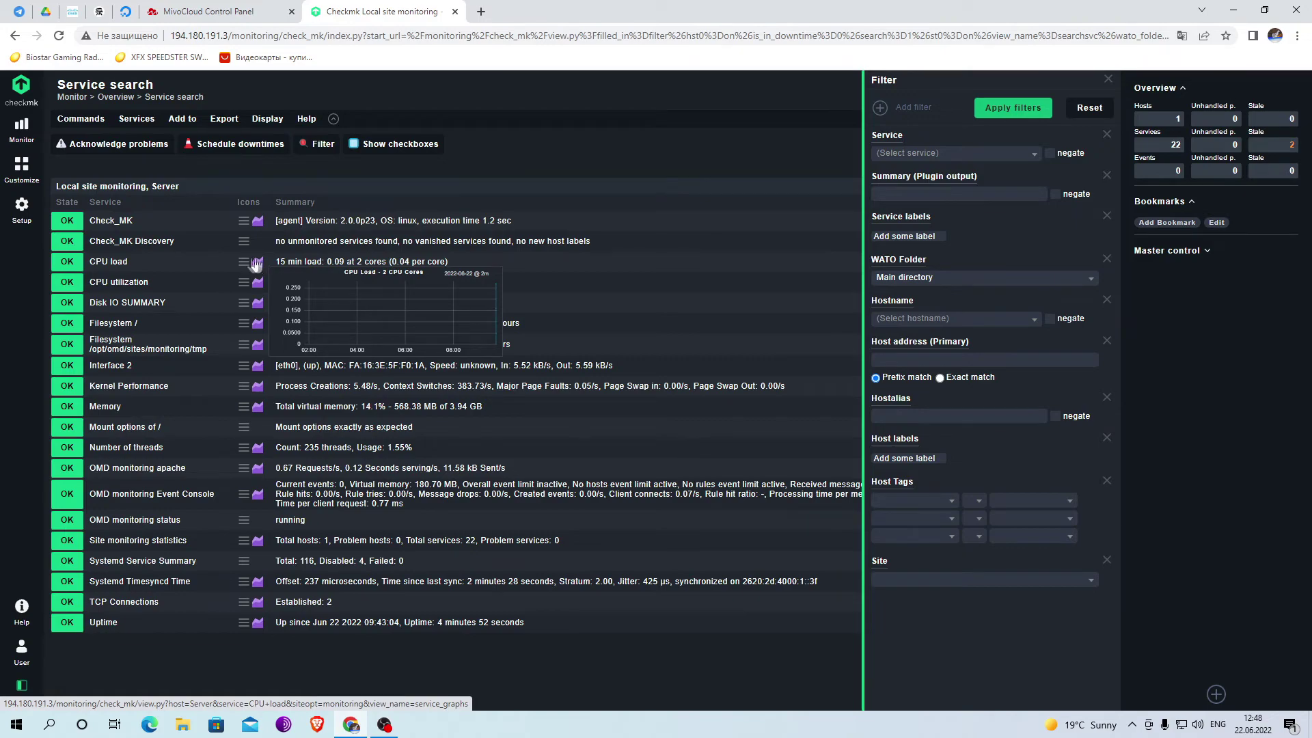
{"action": "mouse_move", "coordinate": [257, 308]}
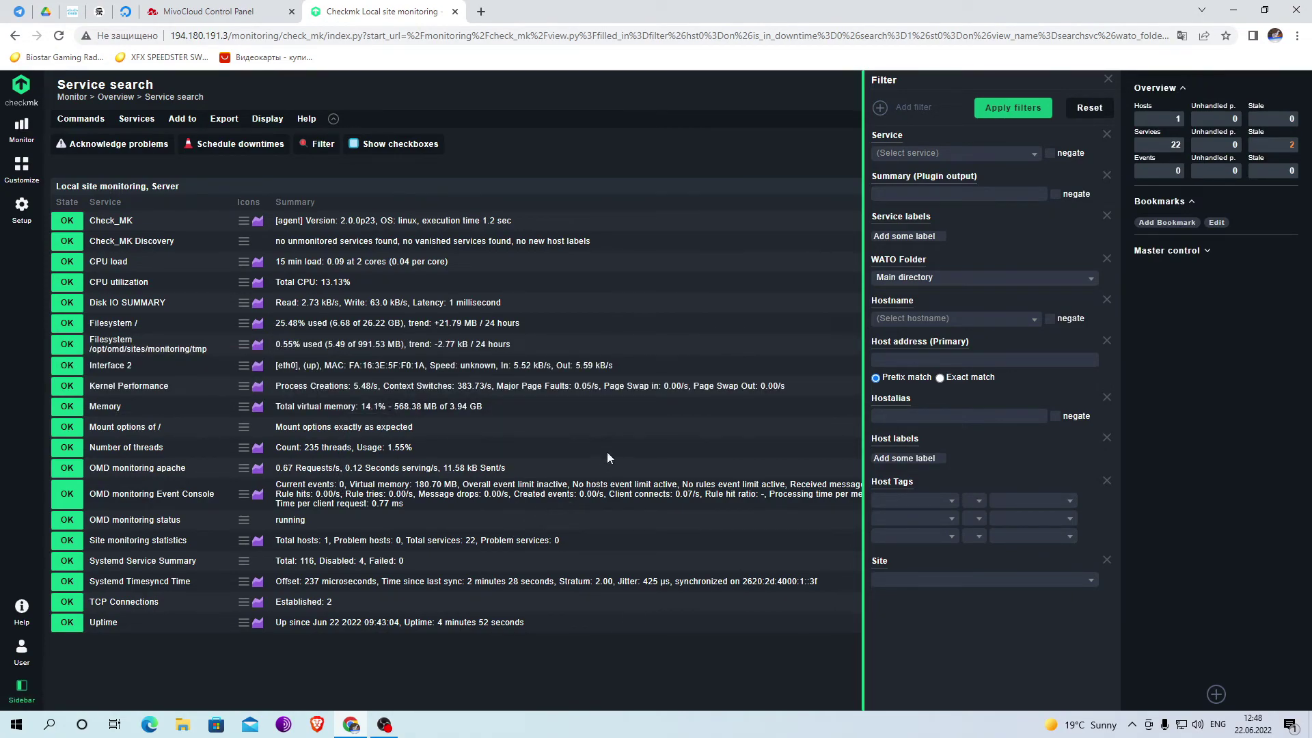
{"action": "left_click", "coordinate": [22, 93]}
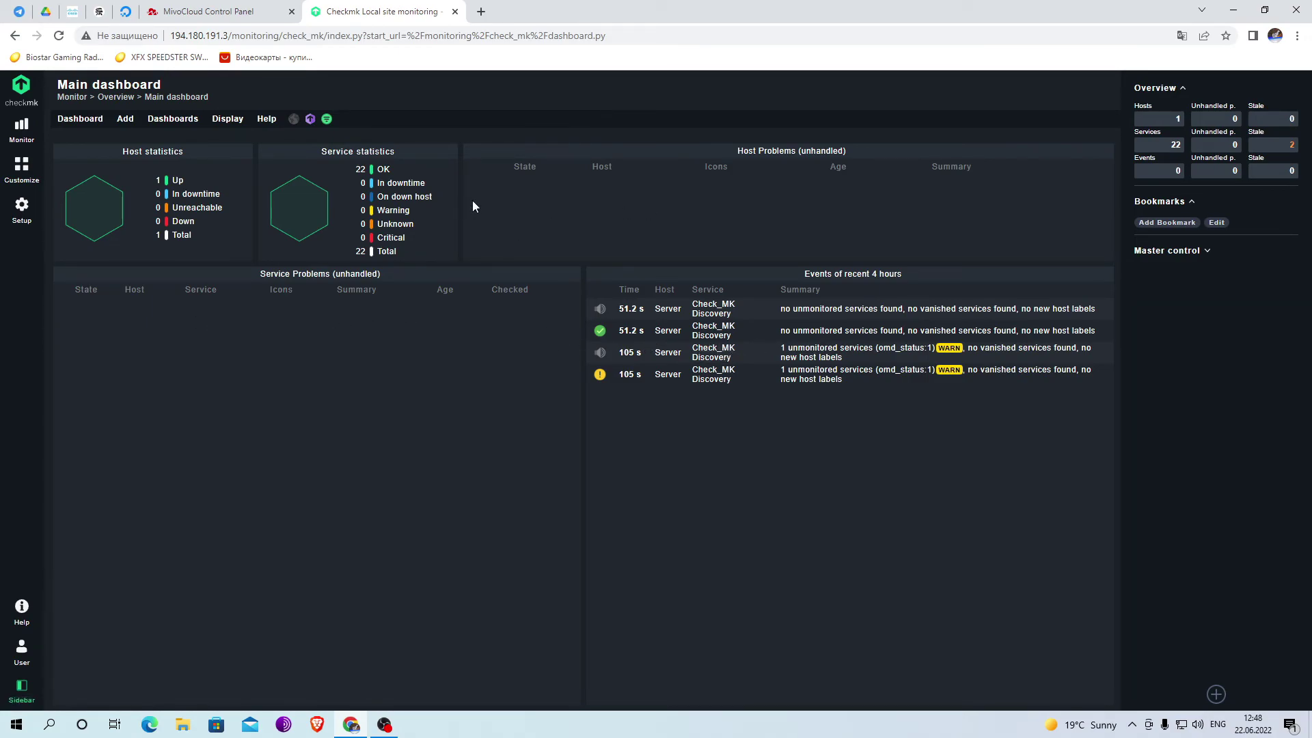
{"action": "left_click", "coordinate": [178, 183]}
{"action": "mouse_move", "coordinate": [173, 224]}
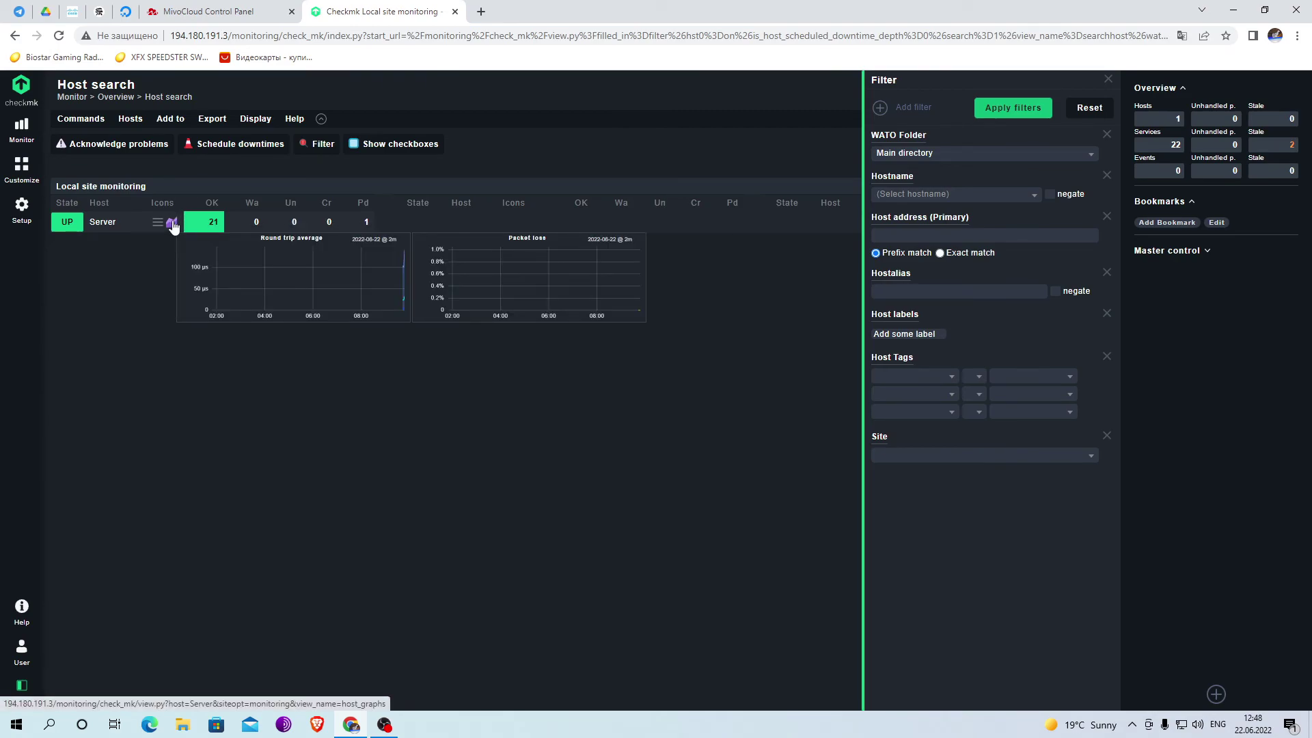
{"action": "left_click", "coordinate": [142, 121]}
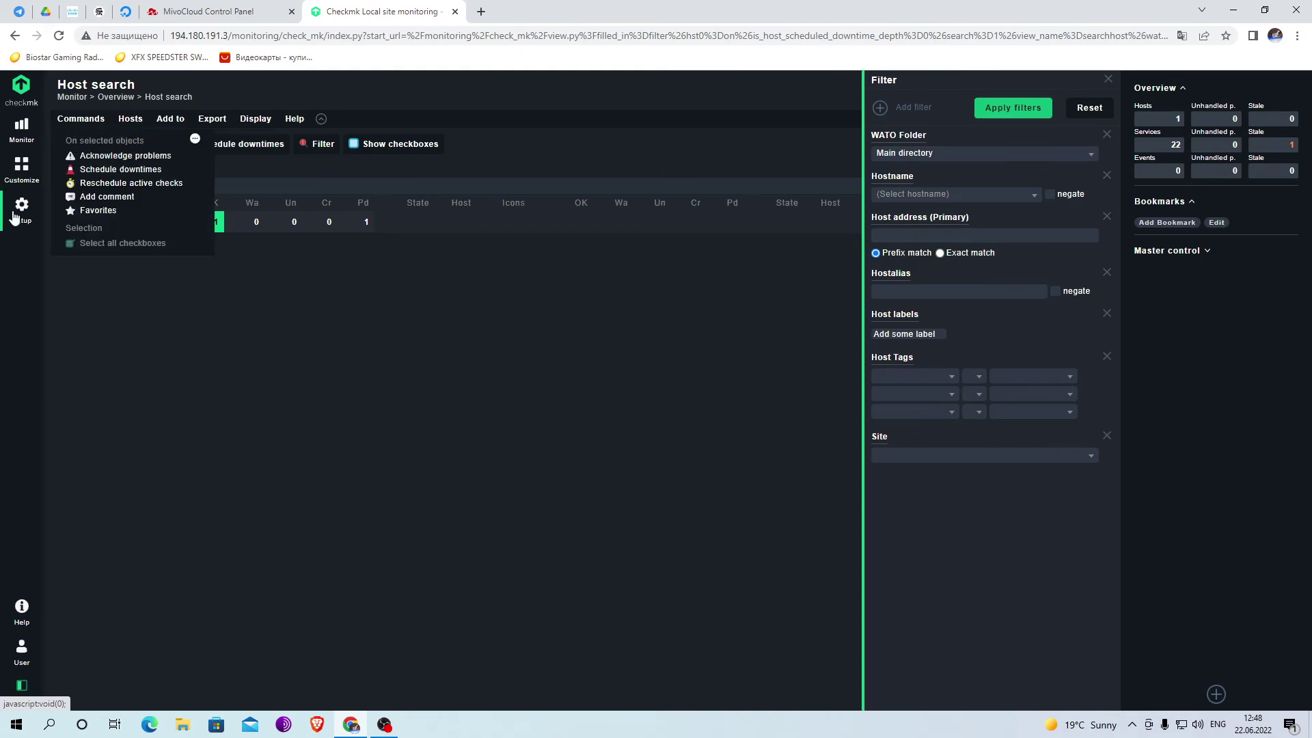
{"action": "left_click", "coordinate": [15, 215]}
{"action": "left_click", "coordinate": [82, 191]}
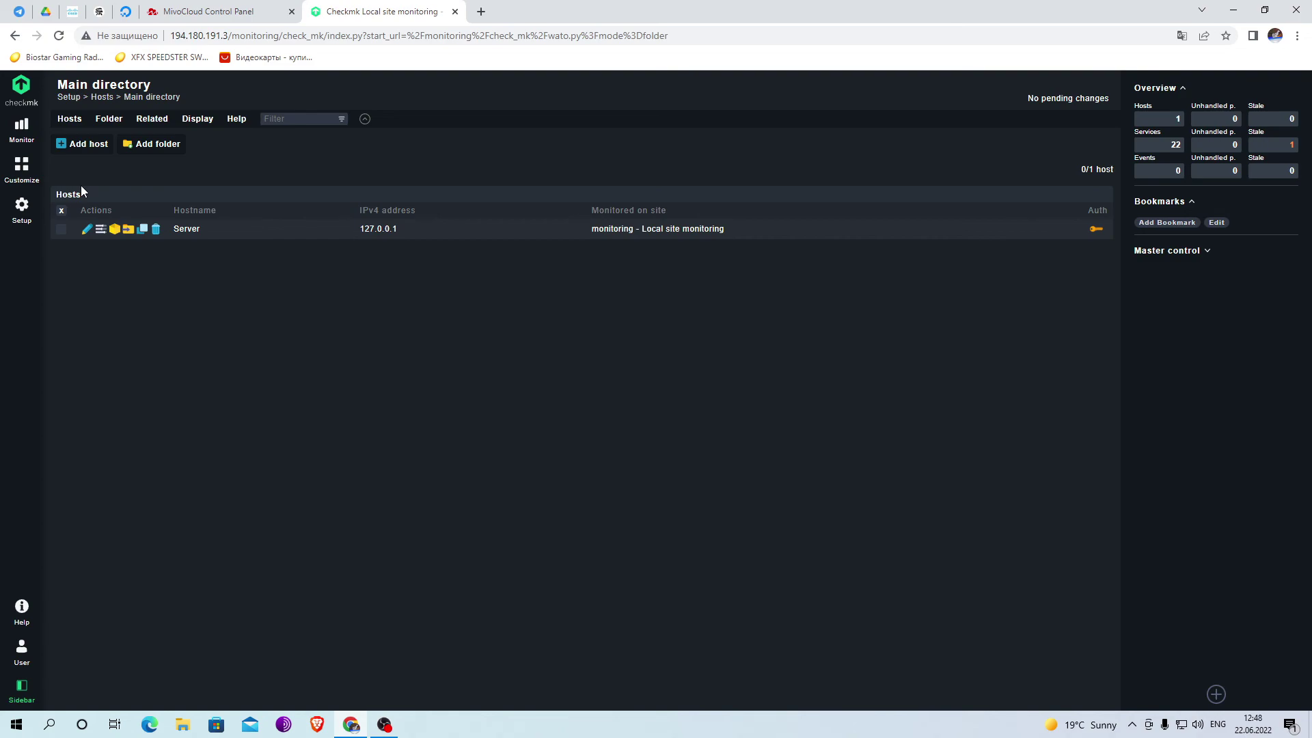
{"action": "left_click", "coordinate": [79, 146]}
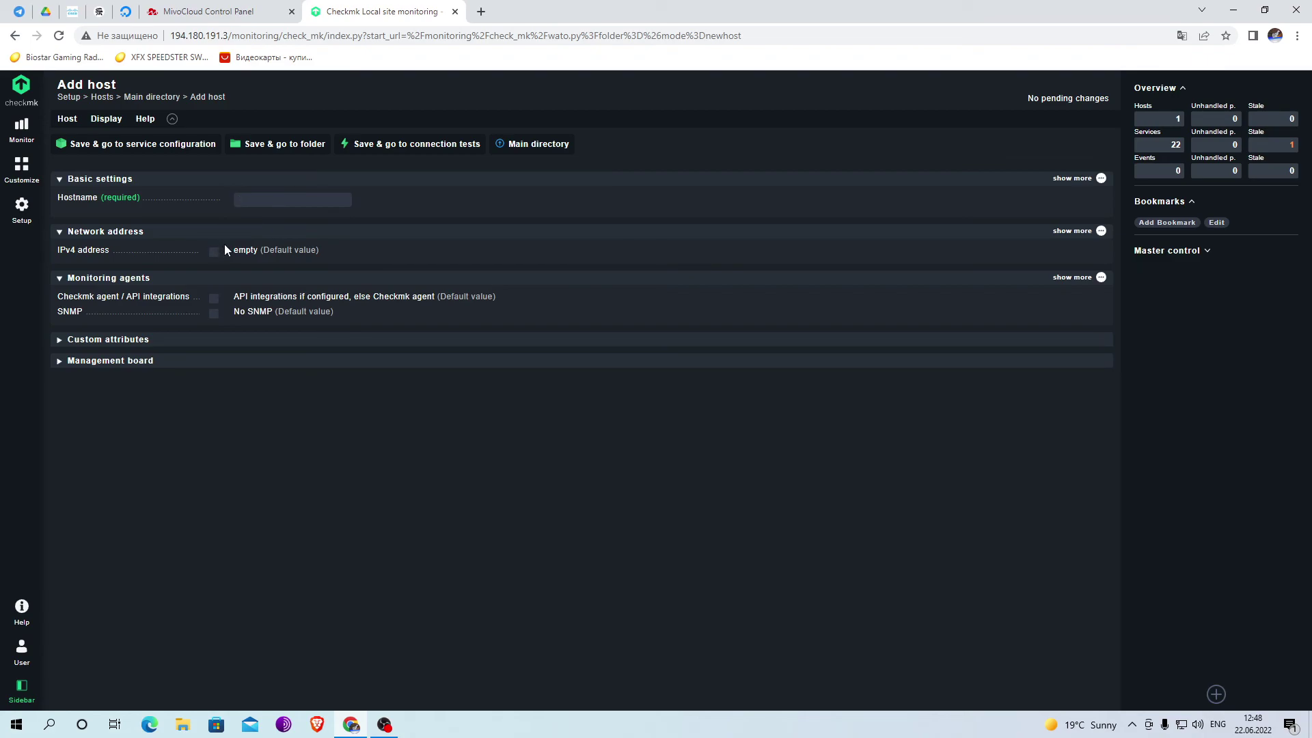
{"action": "left_click", "coordinate": [35, 98]}
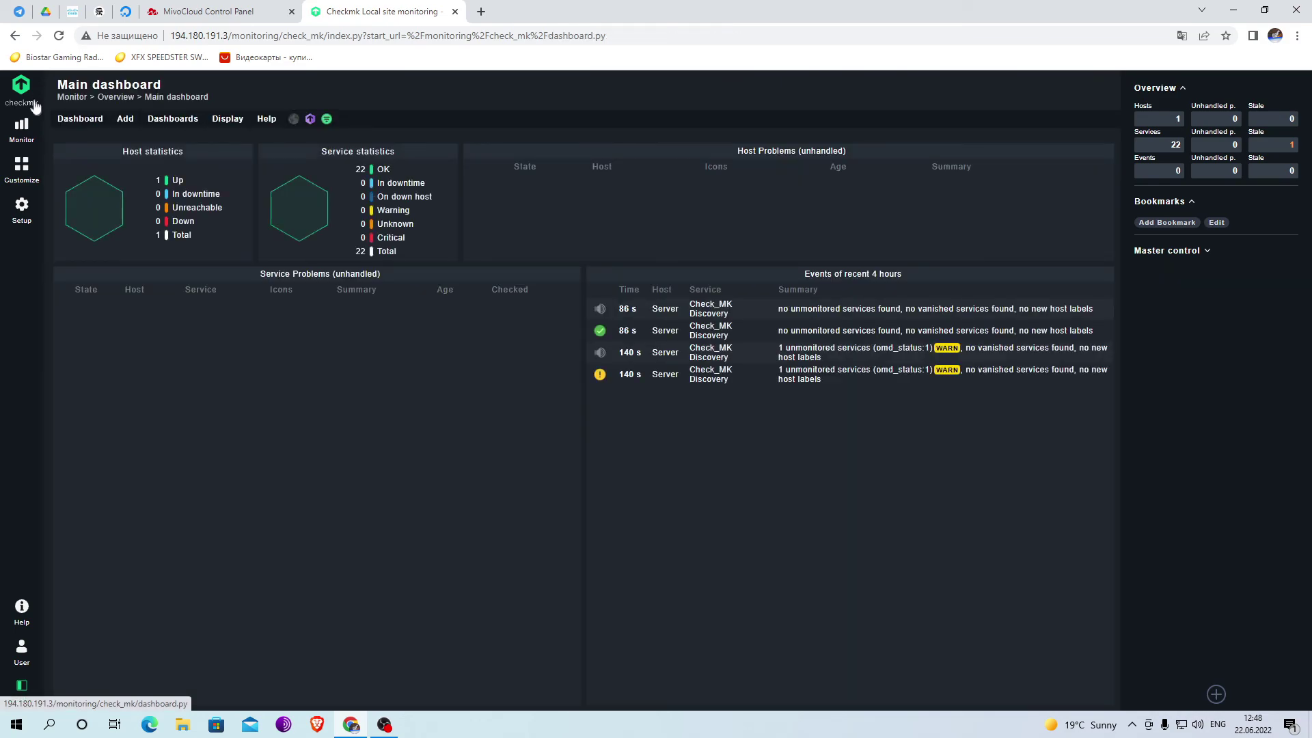